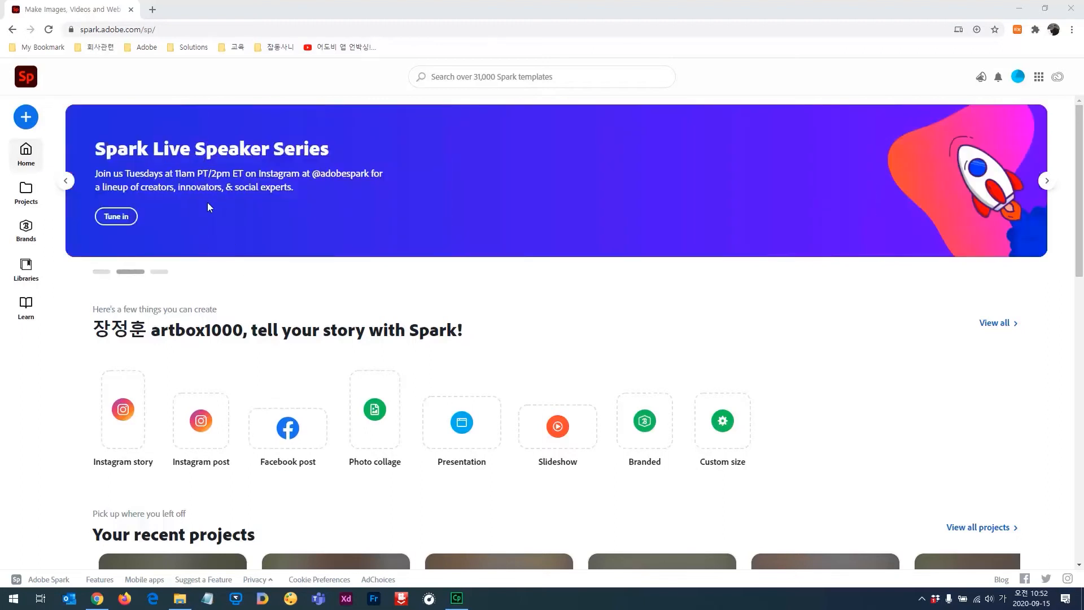
pyautogui.click(156, 30)
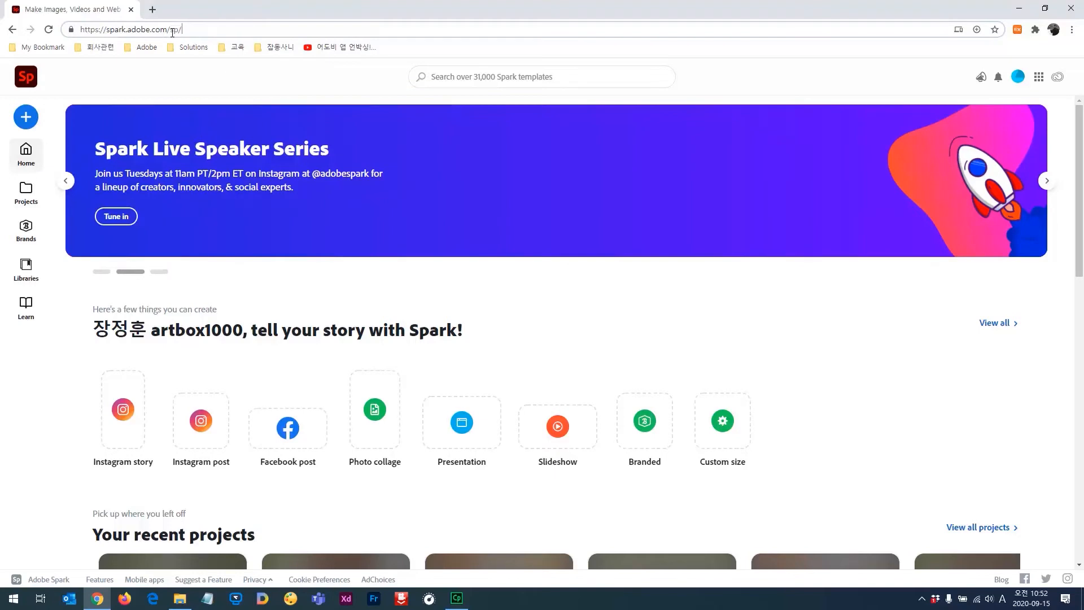
pyautogui.moveTo(359, 21); pyautogui.dragTo(382, 45)
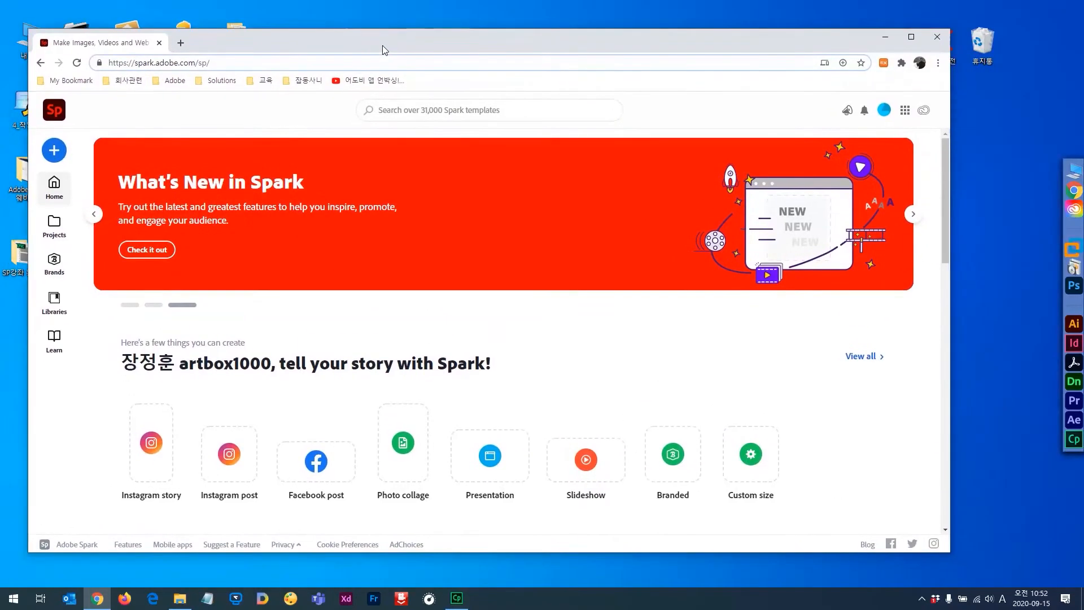
pyautogui.doubleClick(382, 45)
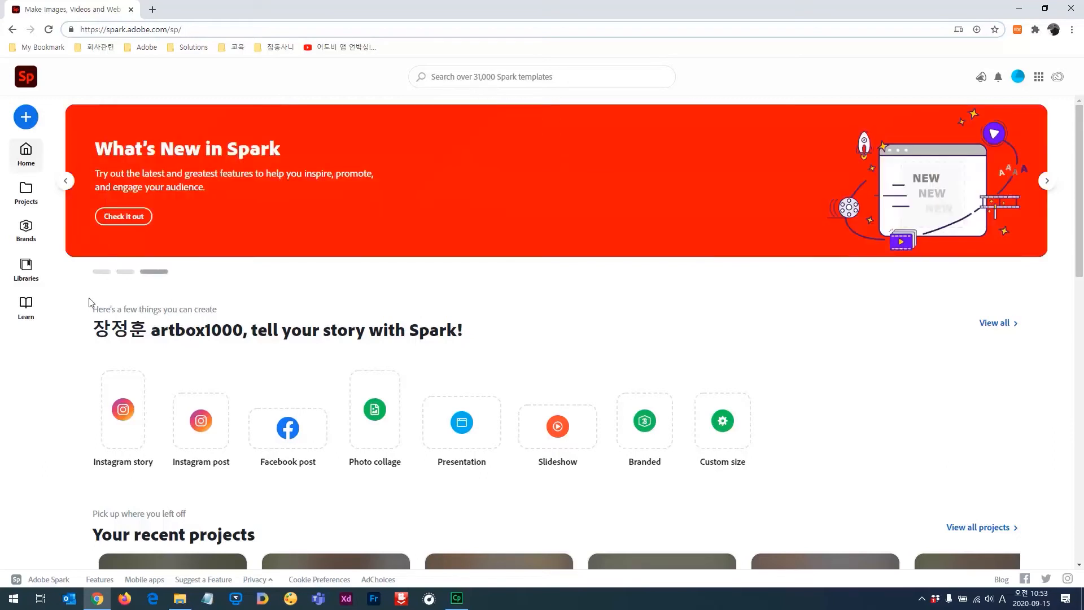
# - Create a new blank project in the Facebook post format
pyautogui.scroll(-1, 110, 310)
pyautogui.scroll(1, 113, 305)
pyautogui.scroll(-2, 114, 308)
pyautogui.scroll(1, 116, 316)
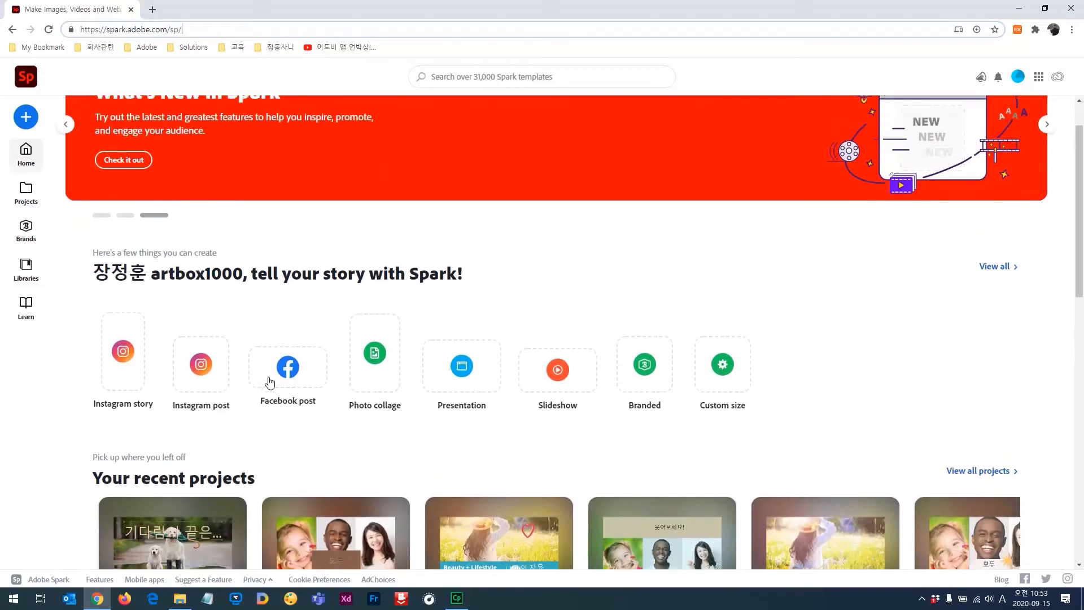
pyautogui.click(304, 366)
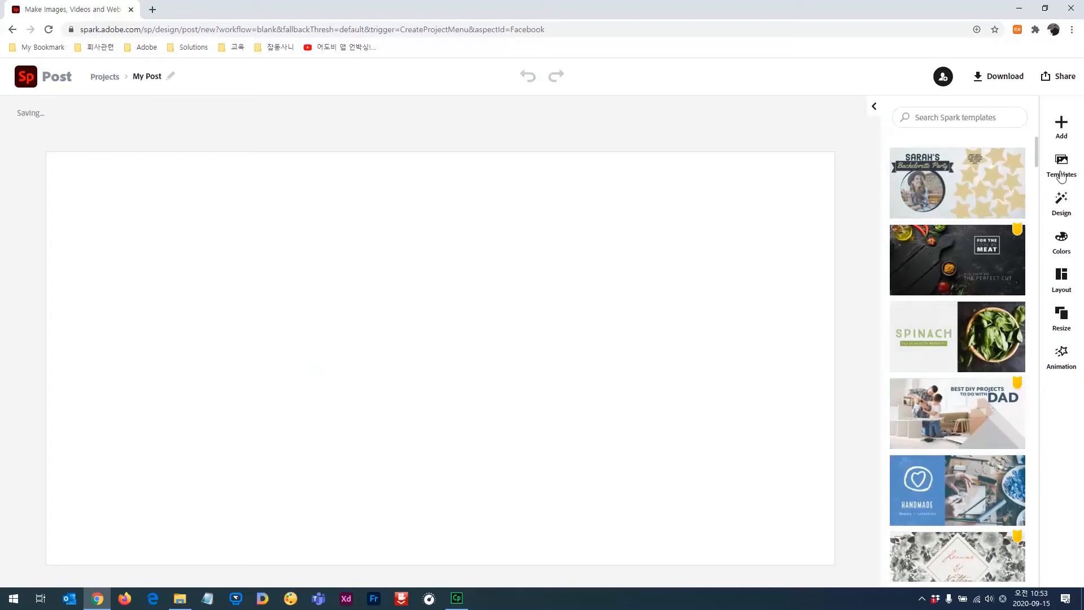
# - Look through the design, color, layout, resize and animation options for the blank post
pyautogui.click(1061, 202)
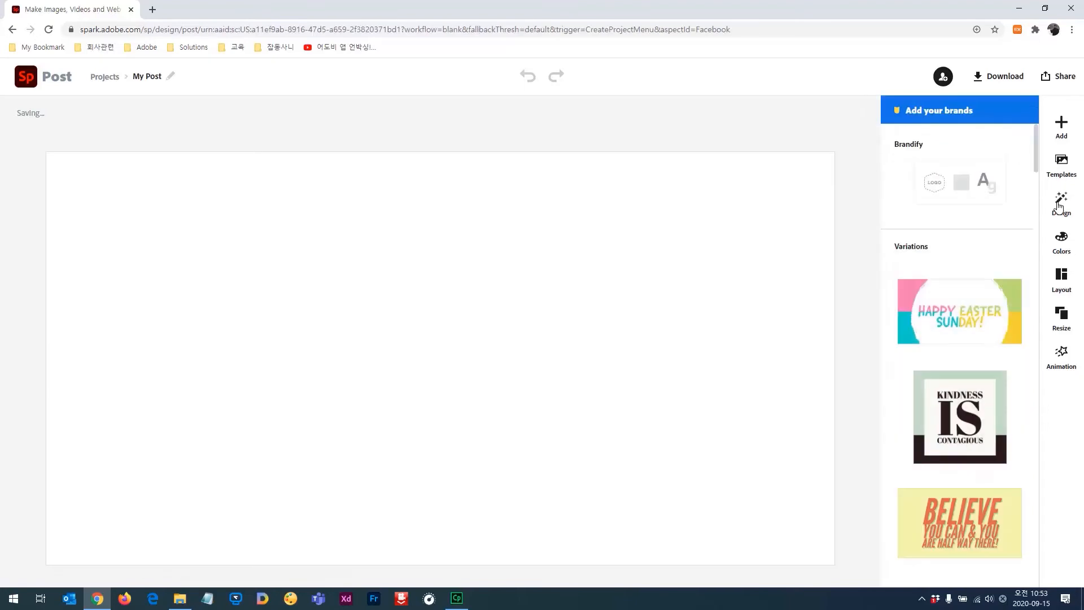
pyautogui.click(1063, 239)
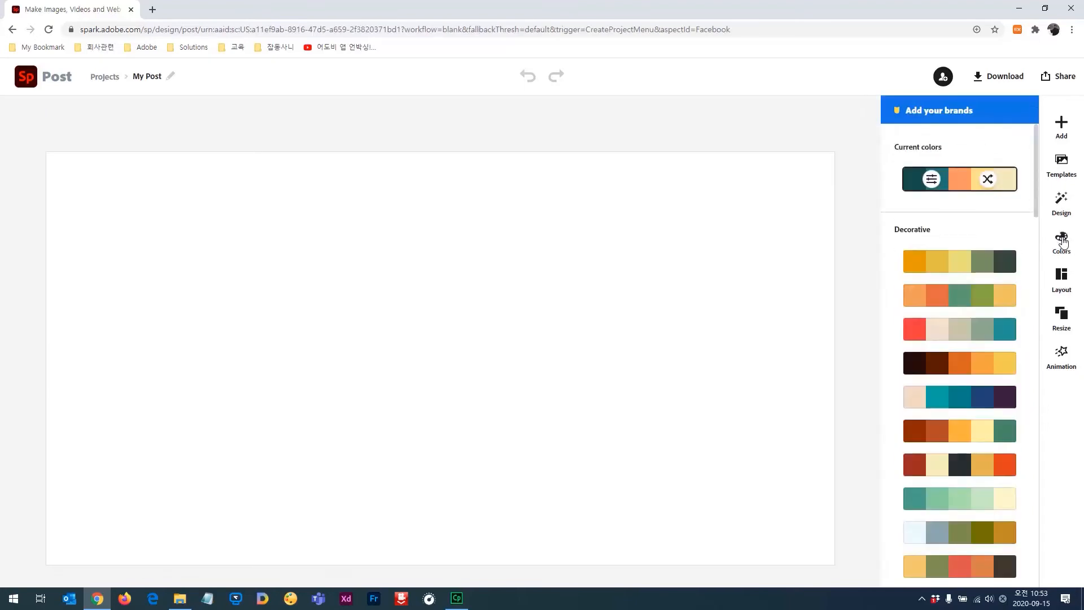
pyautogui.click(1061, 276)
pyautogui.click(1065, 317)
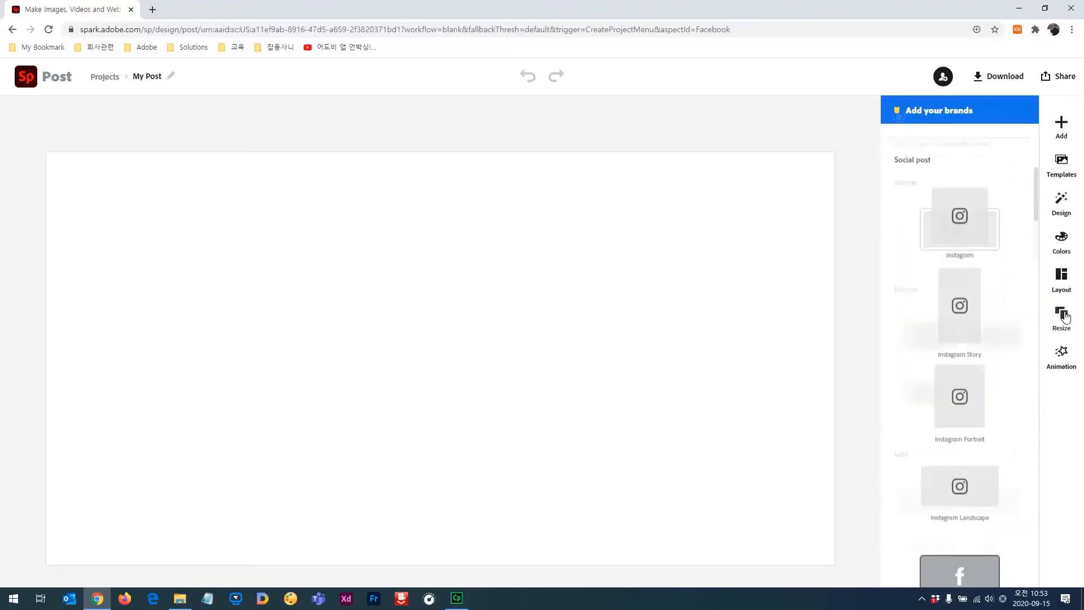
pyautogui.click(1060, 358)
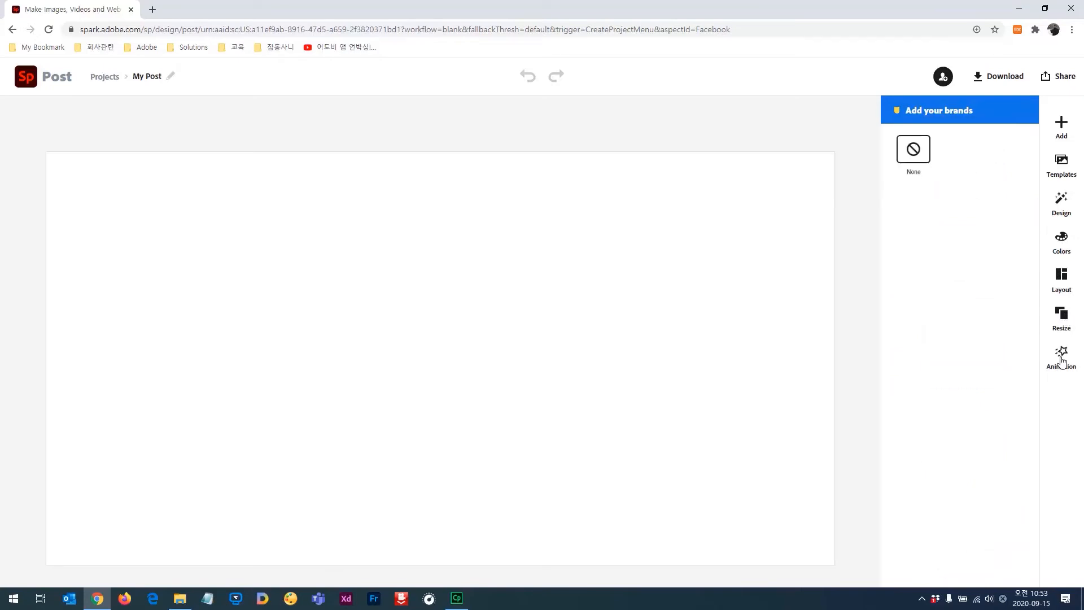
# - Create the post from the "Cherish every moment." template showing two women in front of a forest
pyautogui.click(1059, 169)
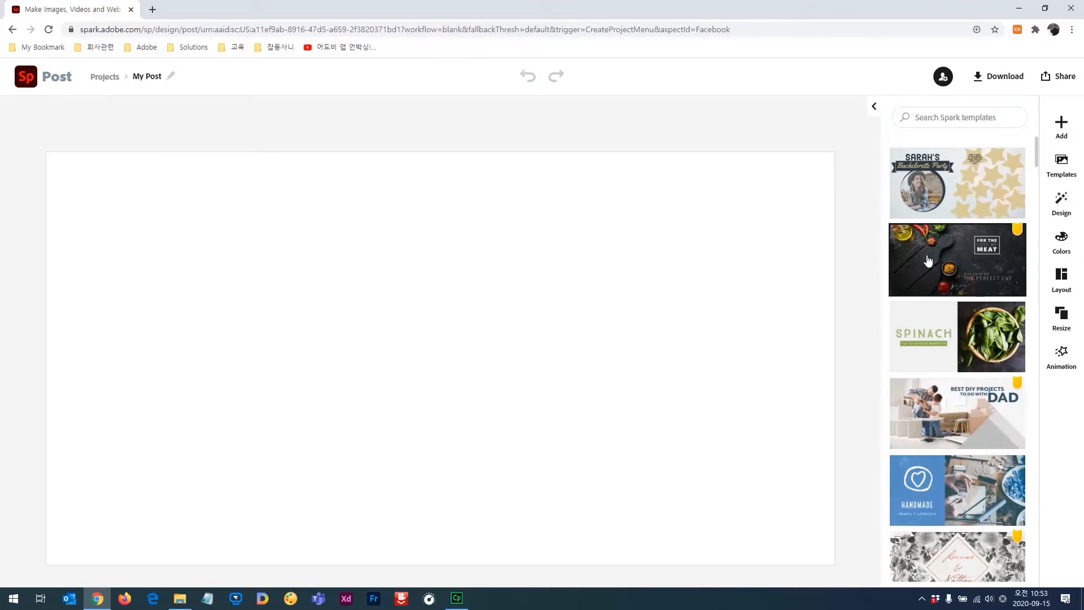
pyautogui.scroll(-4, 942, 322)
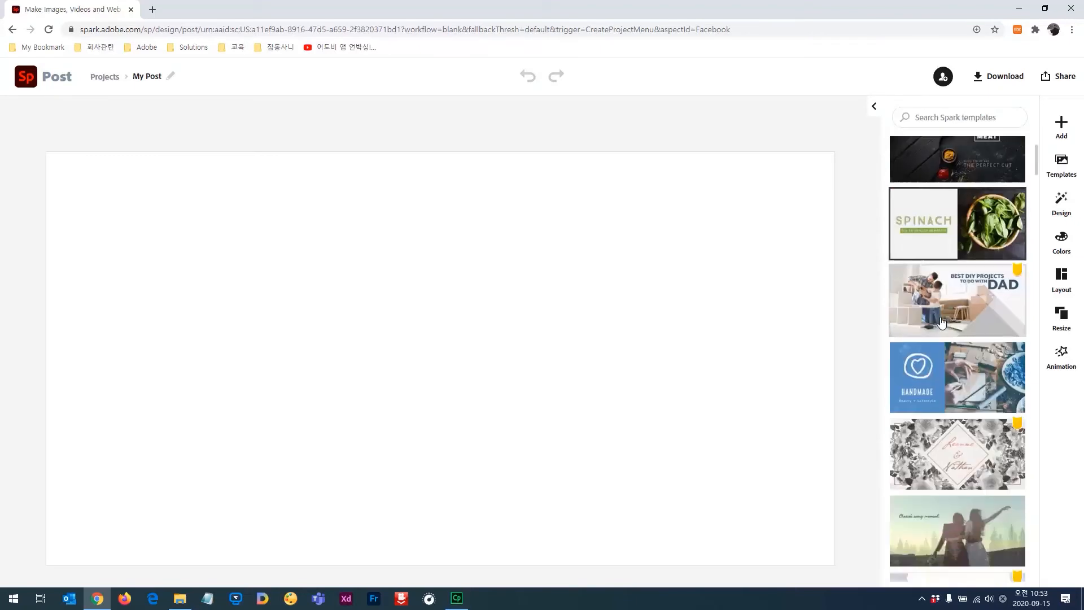
pyautogui.scroll(-6, 942, 324)
pyautogui.scroll(4, 942, 332)
pyautogui.scroll(1, 942, 331)
pyautogui.click(964, 356)
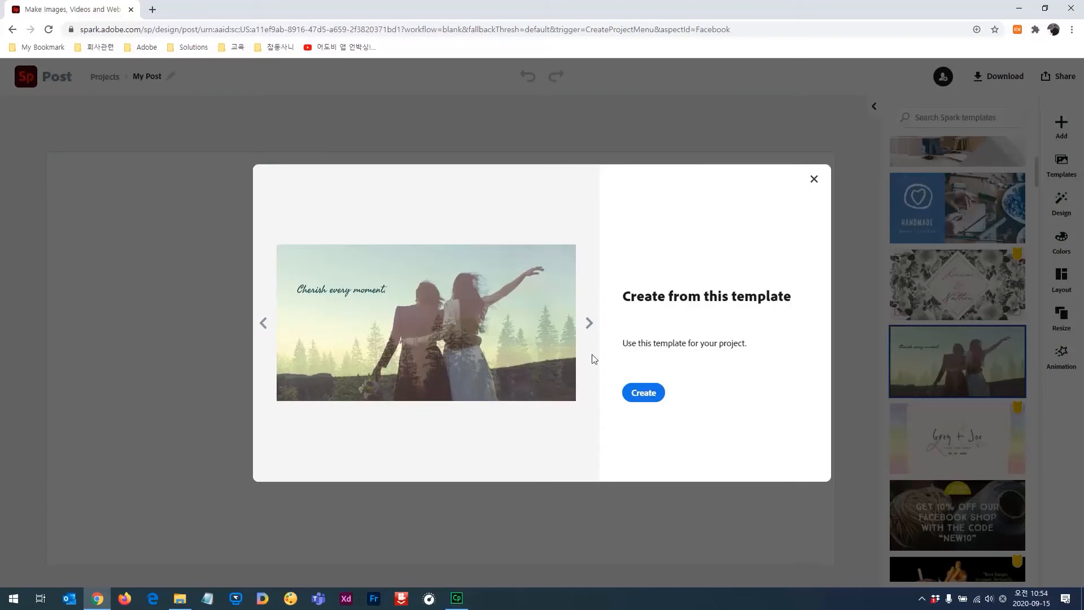
pyautogui.click(644, 393)
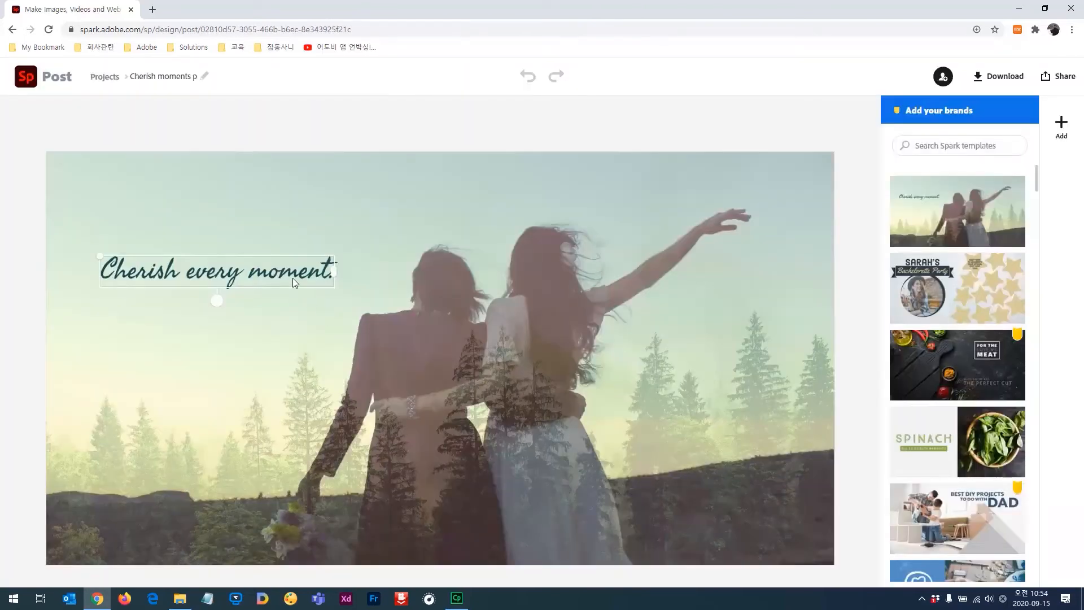
# - Enlarge the "Cherish every moment." headline to about size 101 and position it across the upper part of the image
pyautogui.click(293, 280)
pyautogui.click(458, 305)
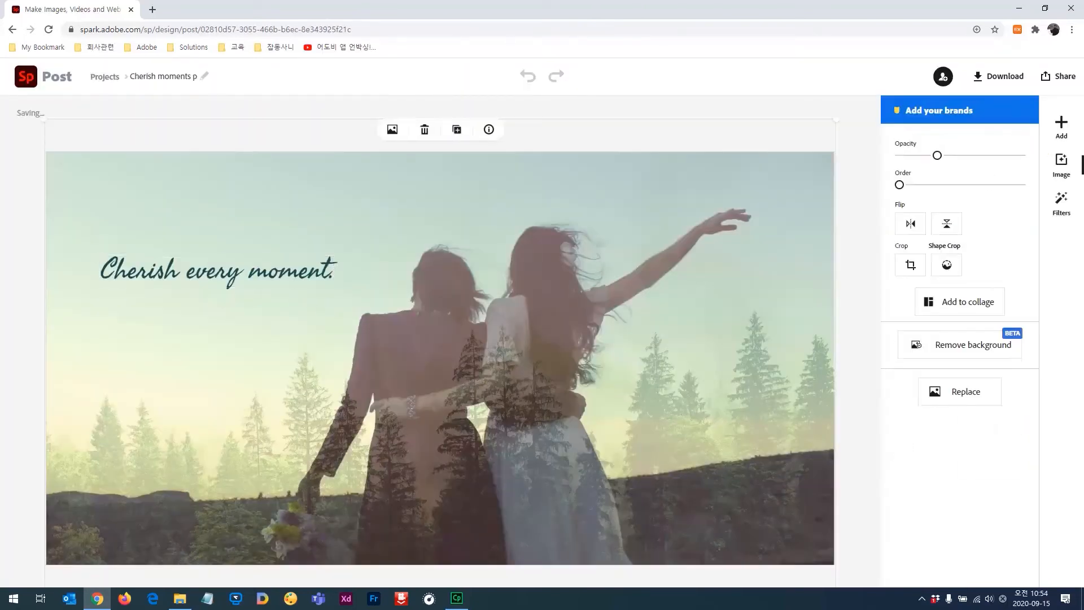
pyautogui.click(219, 271)
pyautogui.moveTo(219, 271); pyautogui.dragTo(221, 242)
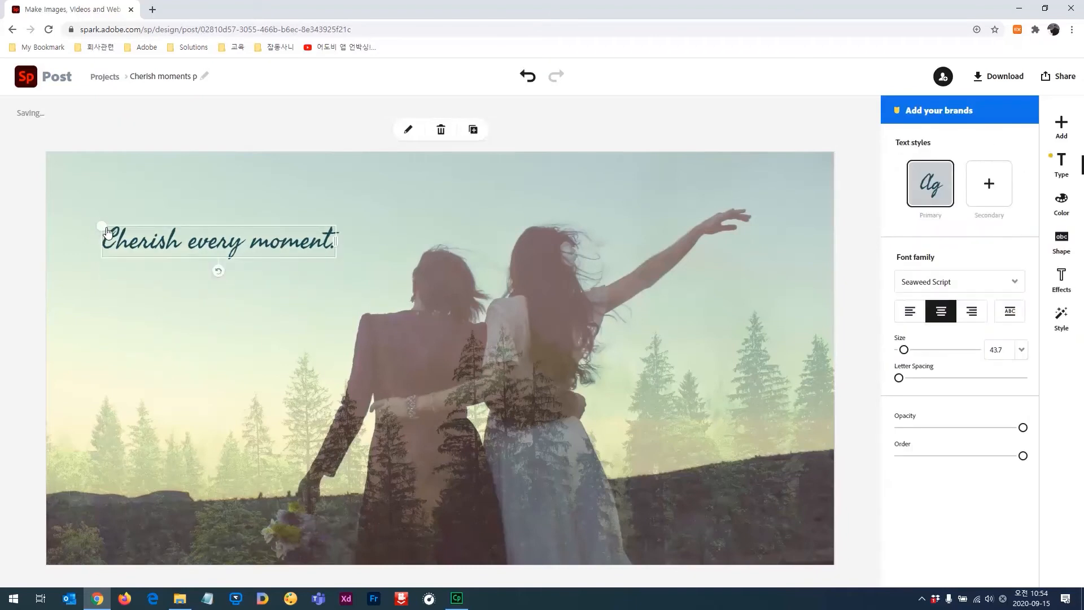
pyautogui.moveTo(103, 231); pyautogui.dragTo(45, 211)
pyautogui.moveTo(189, 236); pyautogui.dragTo(237, 224)
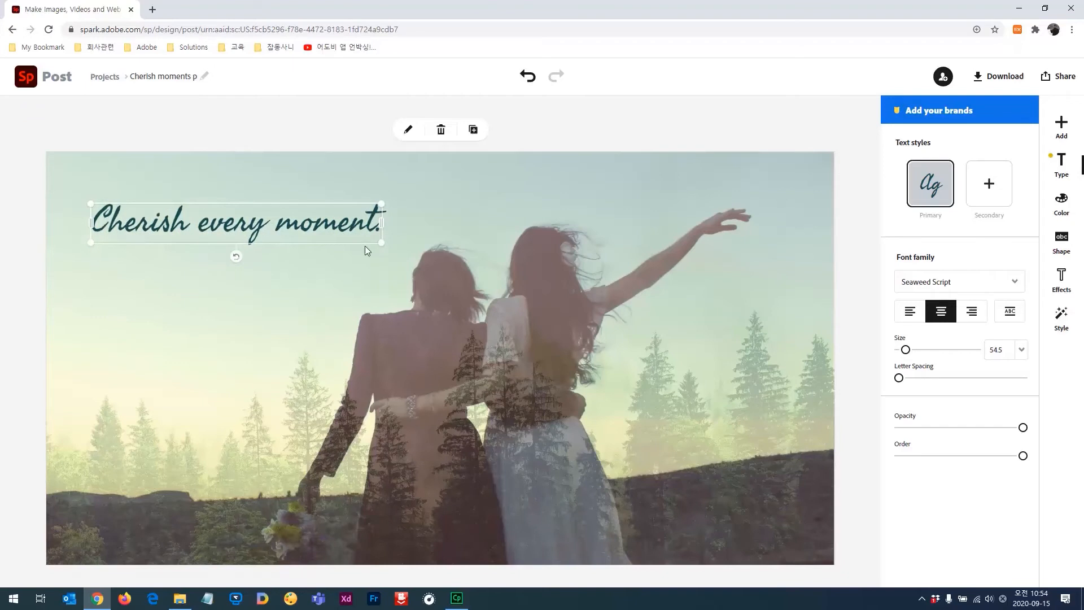
pyautogui.moveTo(382, 244); pyautogui.dragTo(626, 273)
pyautogui.moveTo(504, 247)
pyautogui.mouseDown()
pyautogui.moveTo(461, 224)
pyautogui.moveTo(498, 238)
pyautogui.mouseUp()
# - Replace the headline text with "넓은 세상으로 떠나자"
pyautogui.doubleClick(476, 242)
pyautogui.doubleClick(508, 301)
pyautogui.click(666, 292)
pyautogui.moveTo(682, 293); pyautogui.dragTo(344, 263)
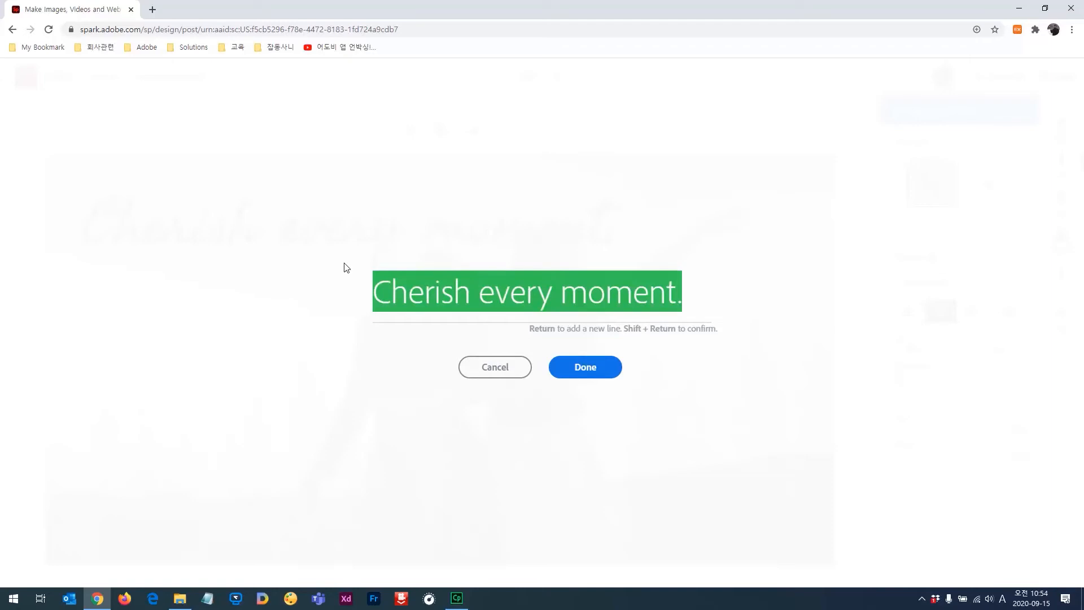
pyautogui.write('s')
pyautogui.press('BackSpace')
pyautogui.press('Hangul')
pyautogui.write('넓은 세상으로 떠나자')
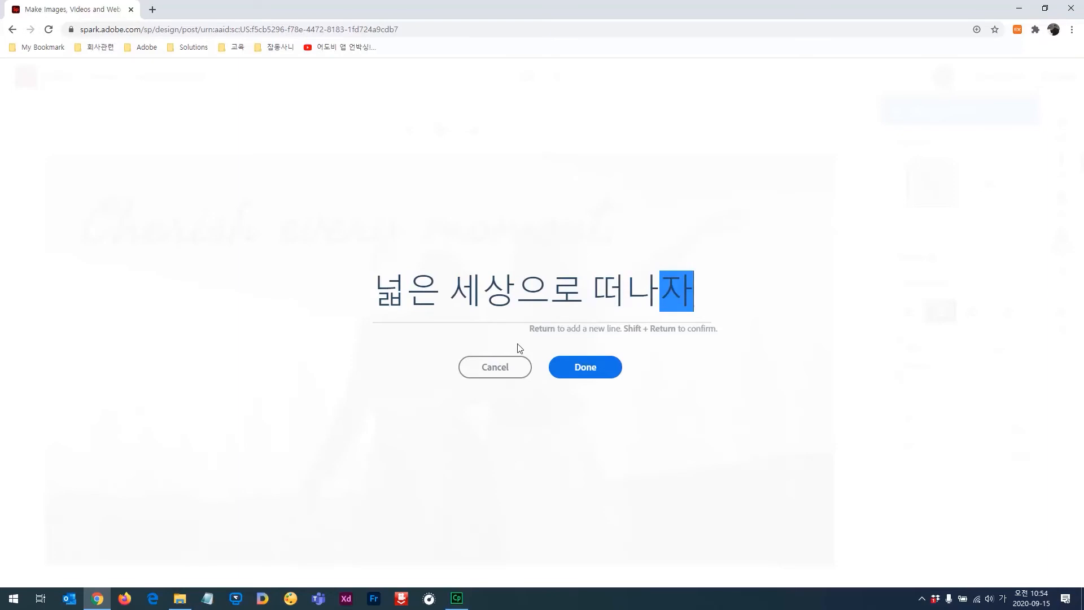
pyautogui.click(582, 367)
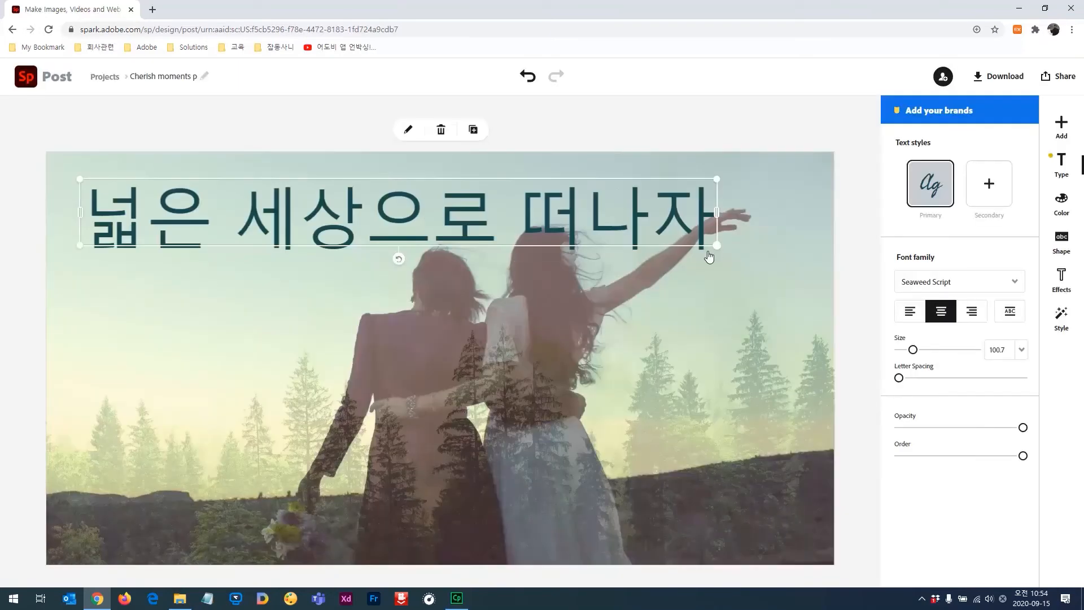
# - Shrink the Korean headline to about size 69 and set its font to NanumBarunGothic Regular
pyautogui.moveTo(717, 246); pyautogui.dragTo(515, 224)
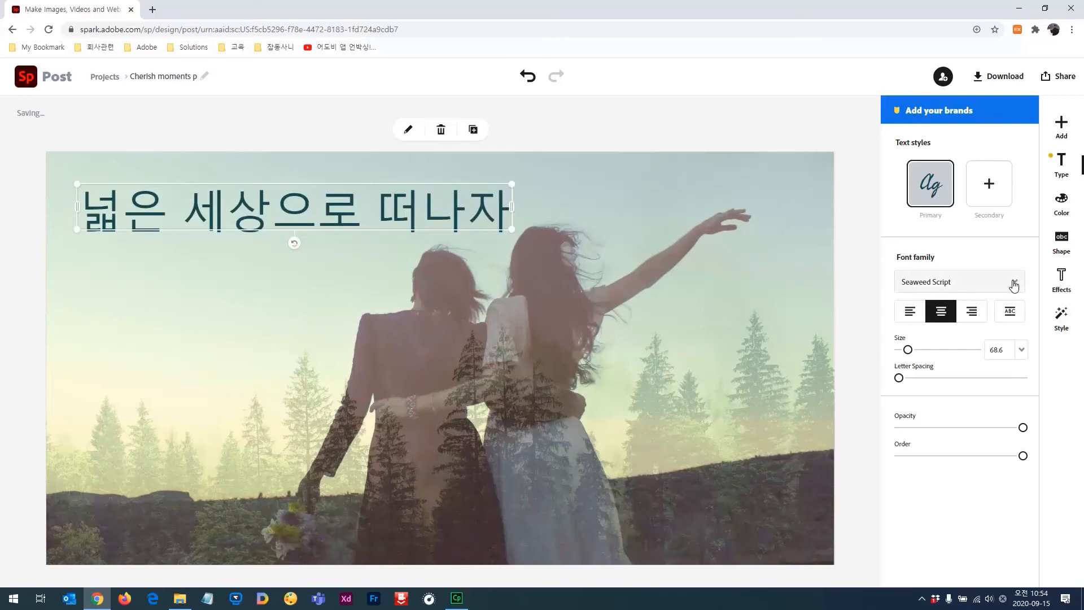
pyautogui.click(1011, 283)
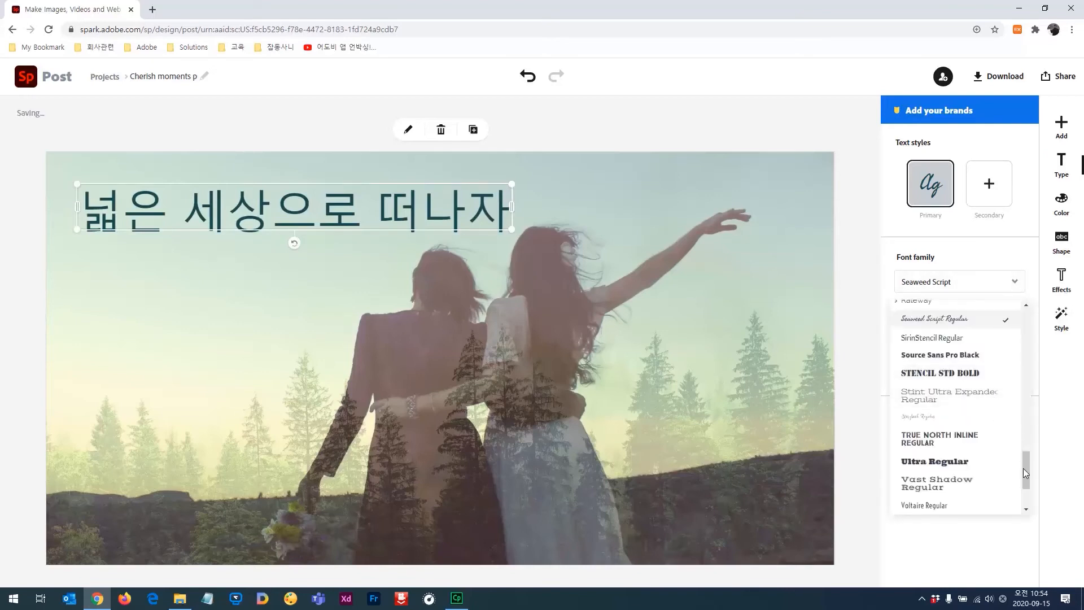
pyautogui.scroll(-1, 1027, 446)
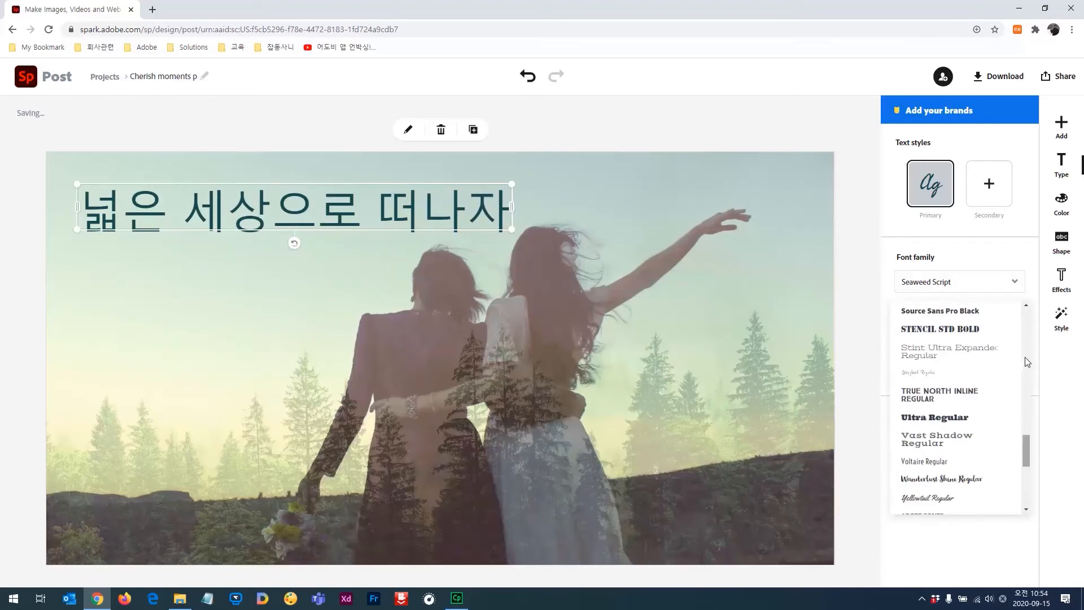
pyautogui.moveTo(1029, 329); pyautogui.dragTo(1028, 318)
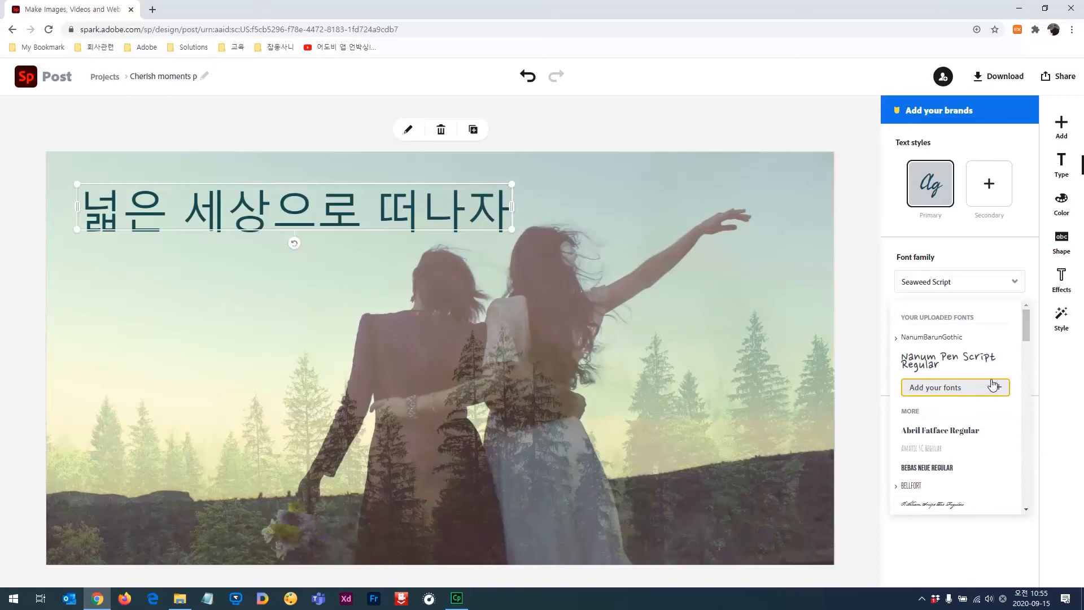
pyautogui.click(967, 339)
pyautogui.click(939, 355)
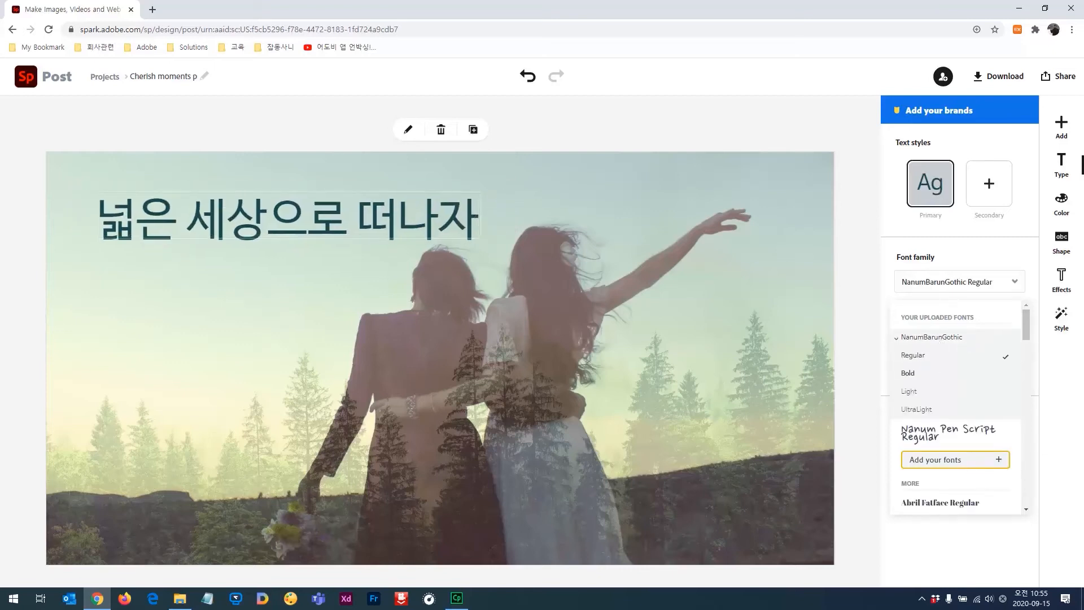
pyautogui.click(874, 285)
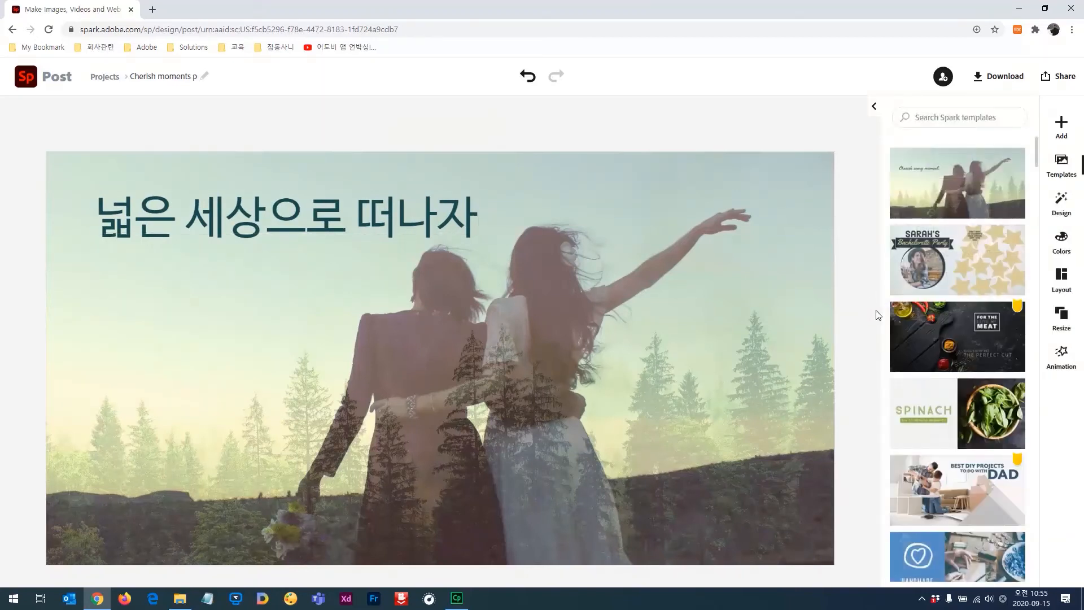
# - Fine-tune the headline's appearance with size 62, slightly wider letter spacing and slightly lower opacity
pyautogui.click(399, 218)
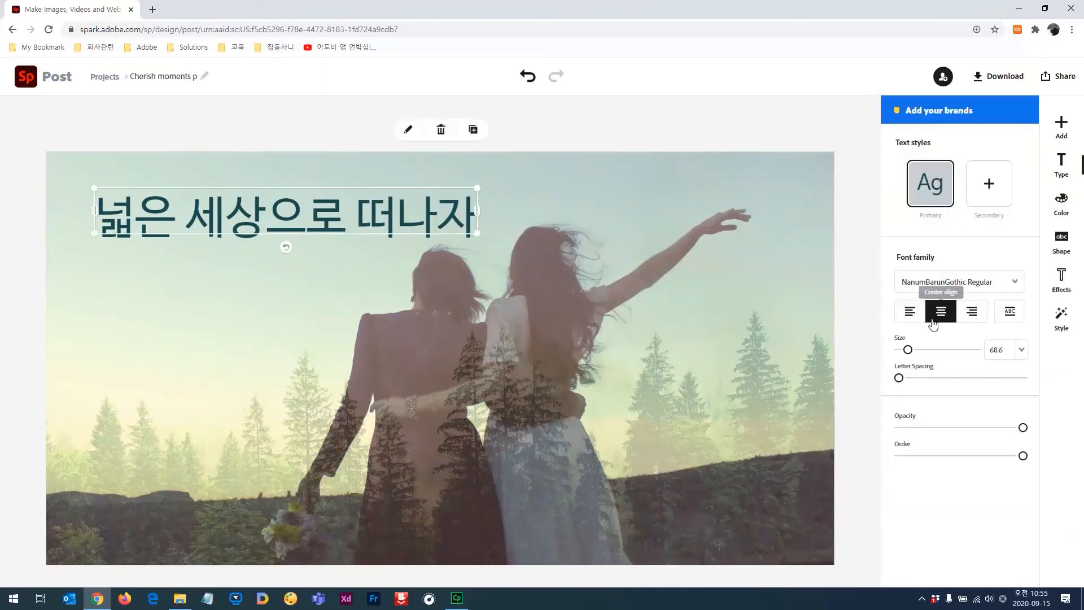
pyautogui.moveTo(908, 349); pyautogui.dragTo(919, 384)
pyautogui.moveTo(905, 385); pyautogui.dragTo(906, 386)
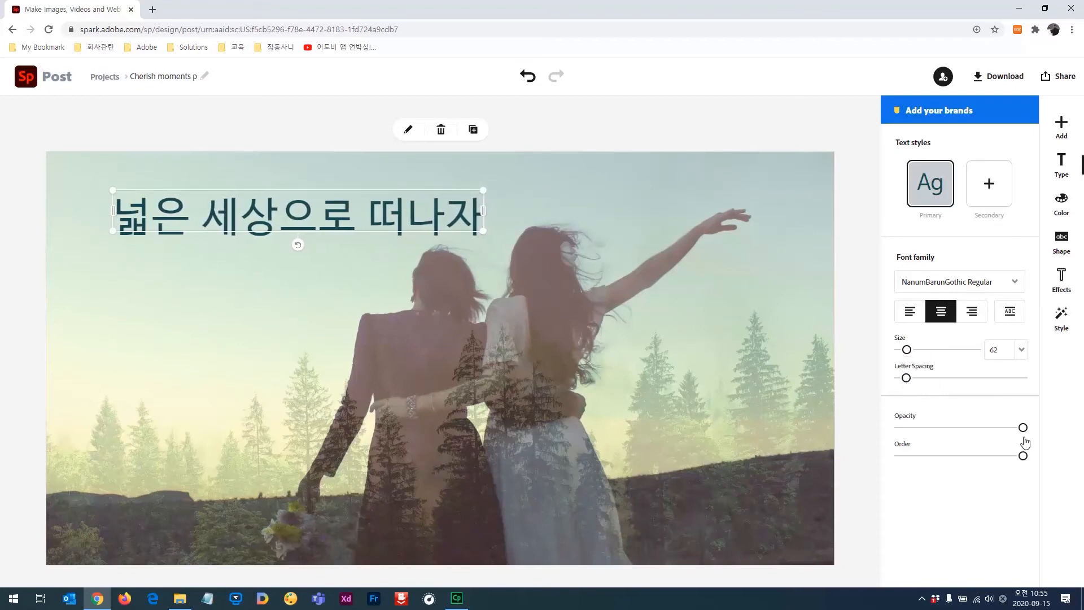
pyautogui.moveTo(1023, 427)
pyautogui.mouseDown()
pyautogui.moveTo(921, 428)
pyautogui.moveTo(1020, 428)
pyautogui.mouseUp()
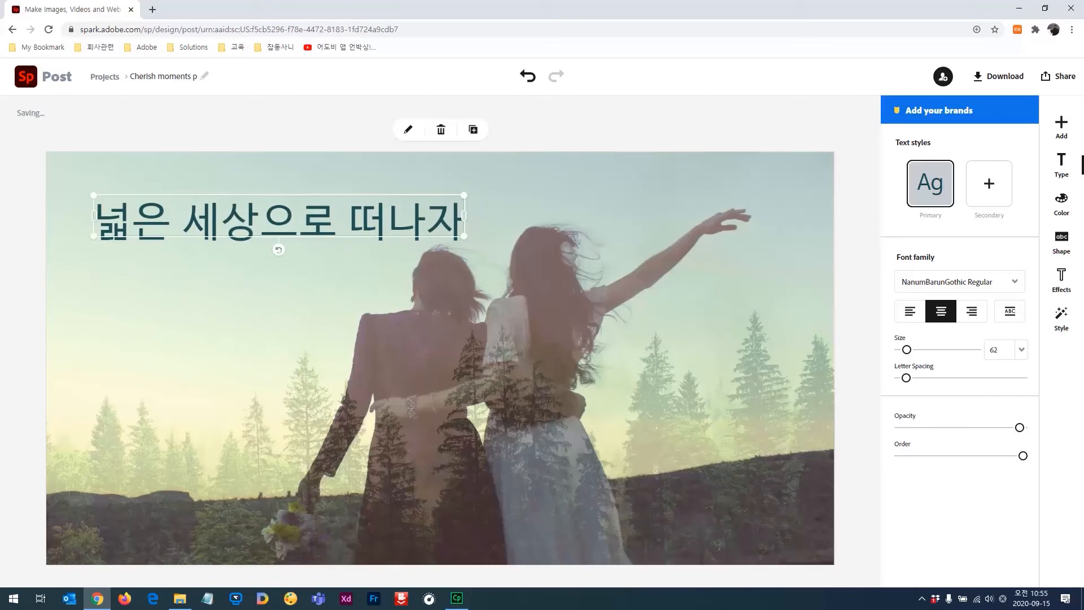
# - Lower the forest overlay's opacity slightly and try flipping it horizontally and vertically, returning it to its original orientation
pyautogui.click(576, 184)
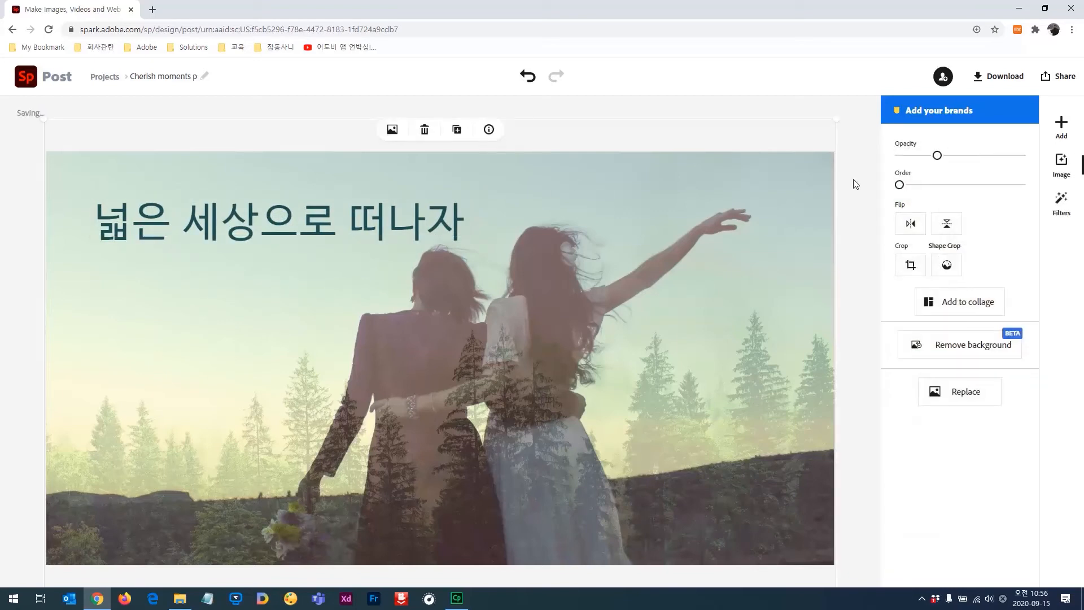
pyautogui.moveTo(938, 156)
pyautogui.mouseDown()
pyautogui.moveTo(982, 167)
pyautogui.moveTo(930, 164)
pyautogui.mouseUp()
pyautogui.click(906, 225)
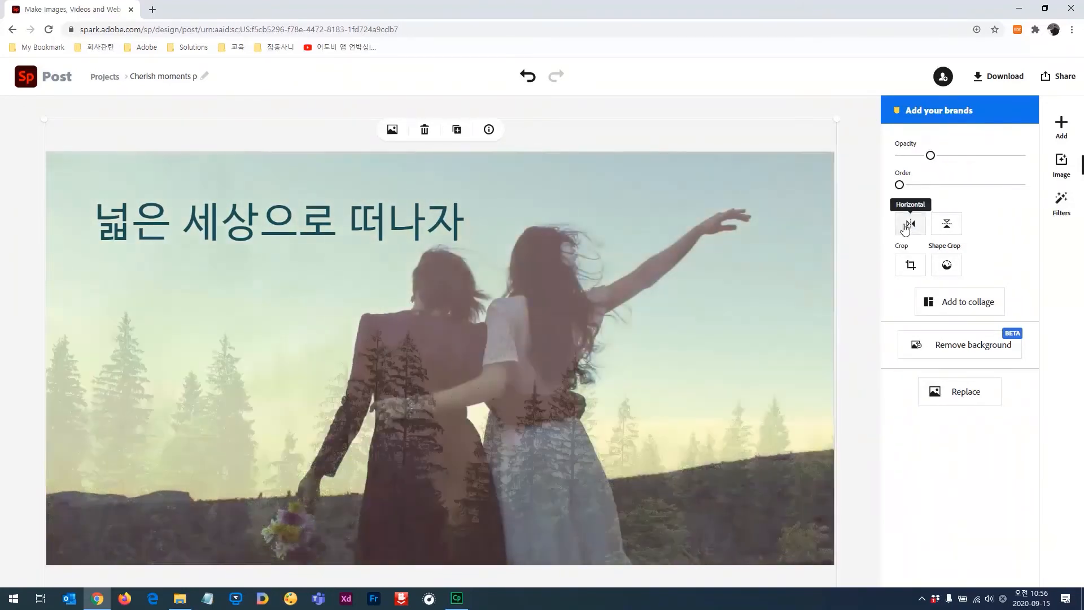
pyautogui.click(907, 226)
pyautogui.click(944, 226)
pyautogui.click(944, 226)
pyautogui.click(844, 188)
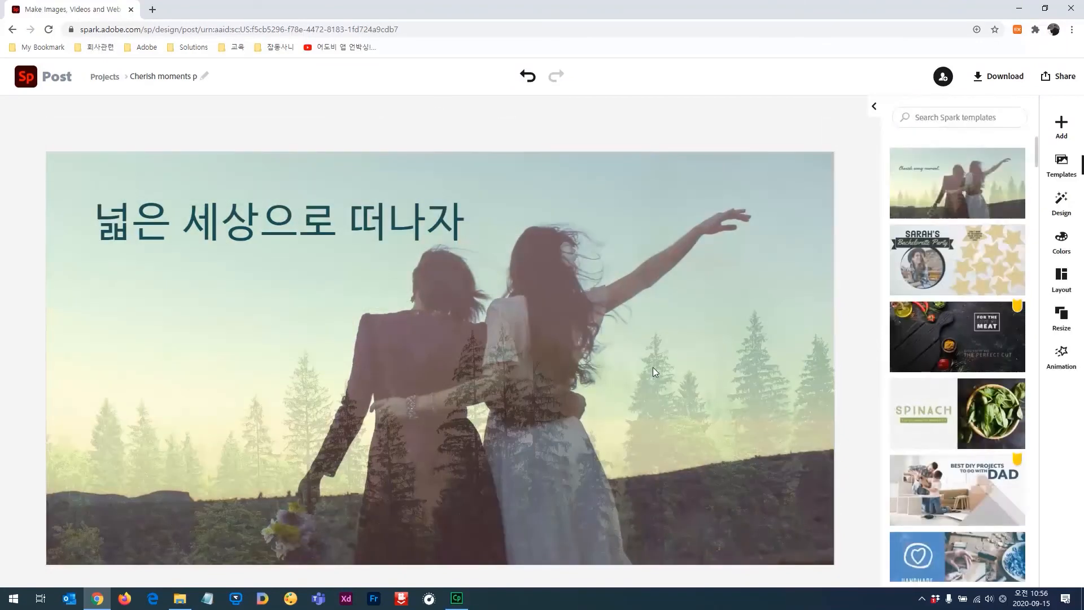
# - Delete the semi-transparent forest overlay from the post
pyautogui.click(551, 334)
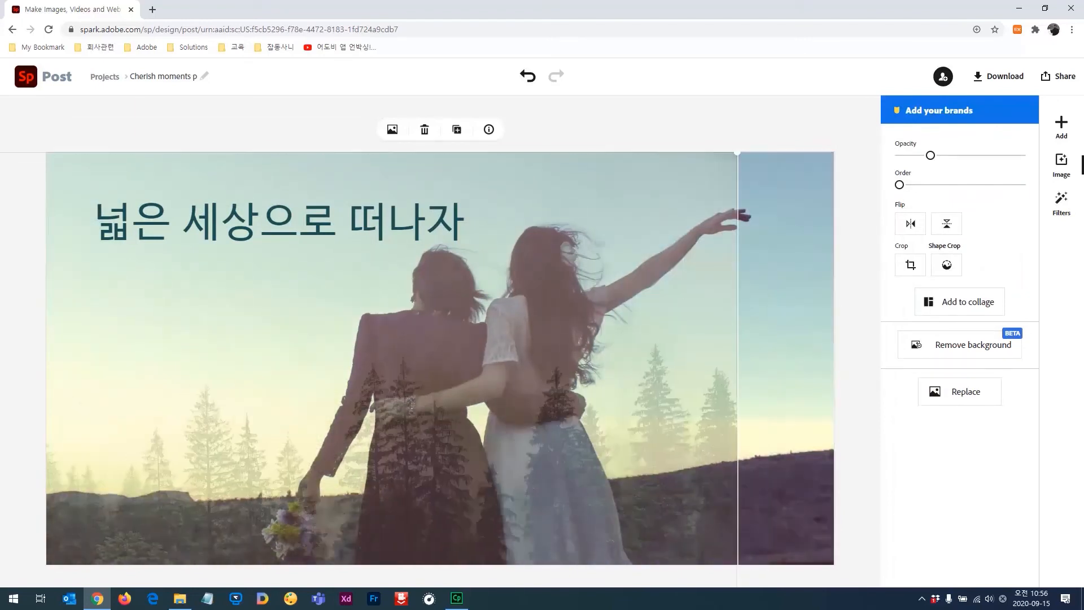
pyautogui.press('Delete')
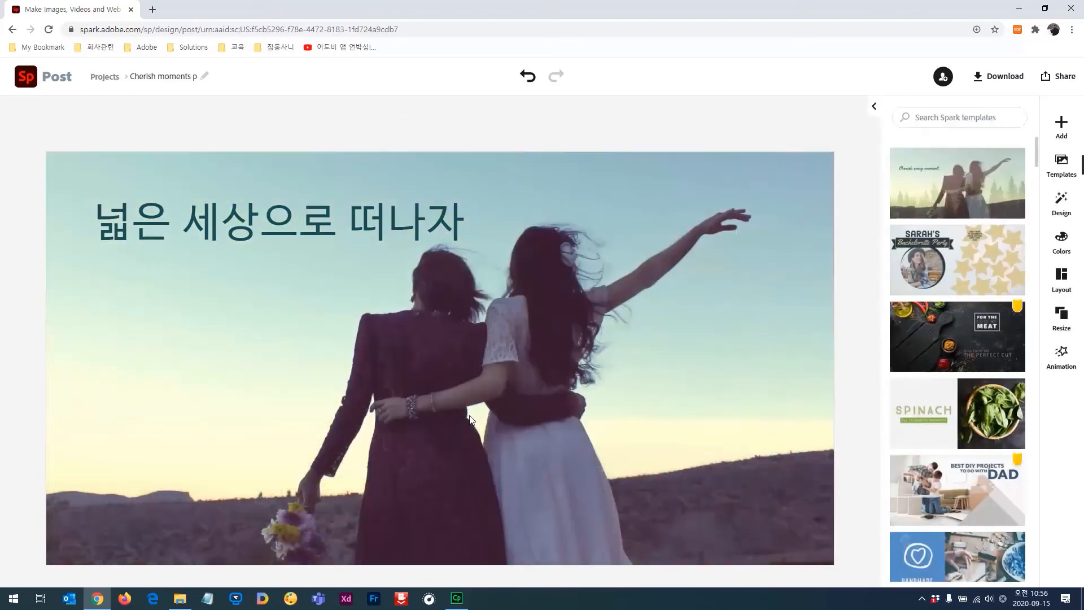
# - Move the headline slightly closer to the upper-left corner of the image and select the background photo
pyautogui.click(398, 223)
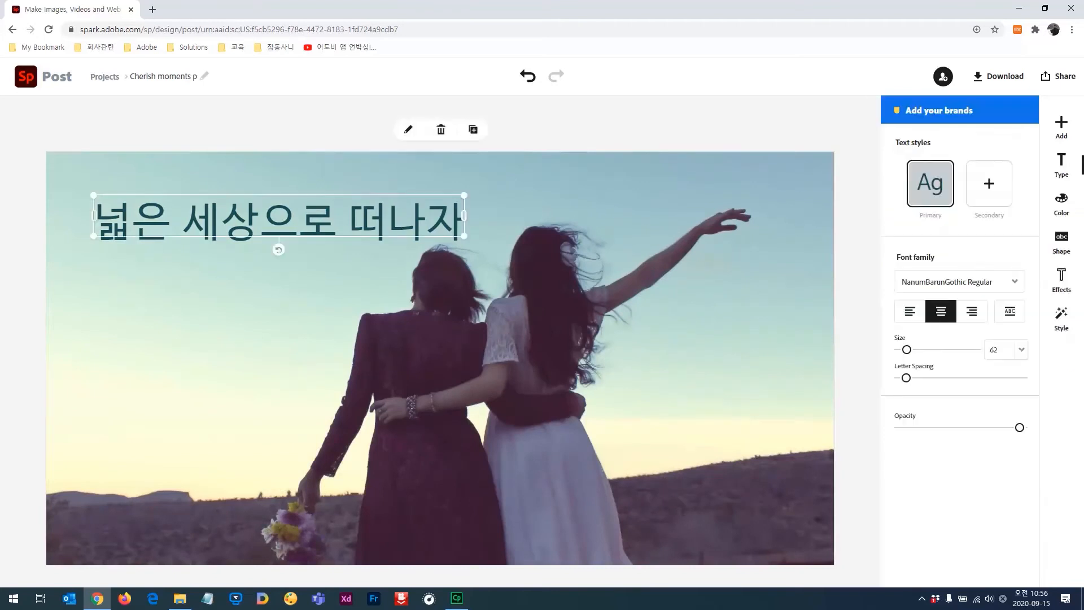
pyautogui.moveTo(399, 223); pyautogui.dragTo(387, 211)
pyautogui.click(670, 327)
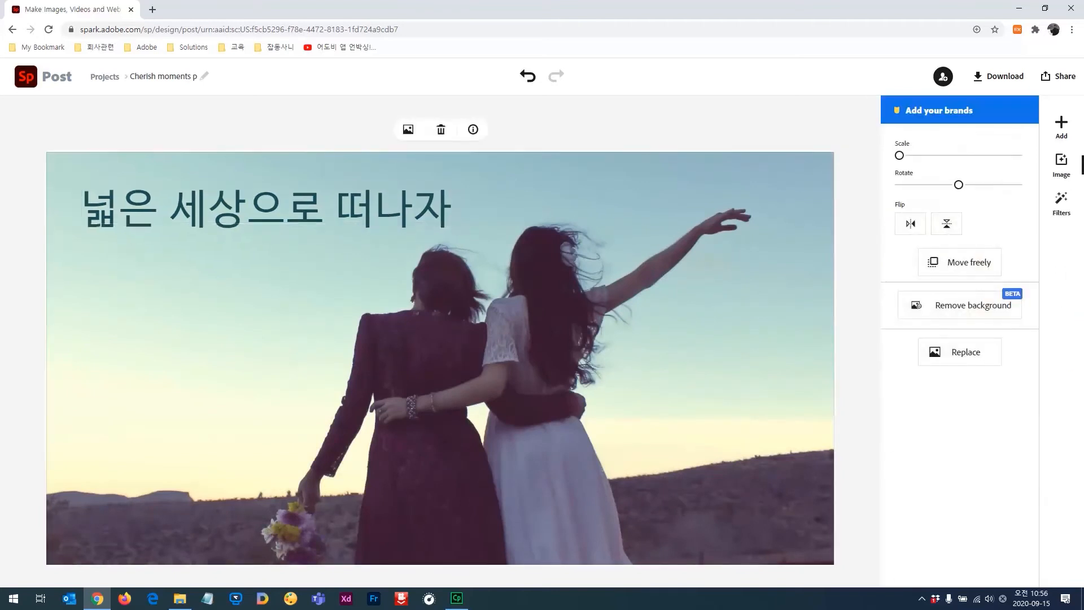
# - Delete the background photo of the two women and upload dream.jpg in its place, pinned to the background
pyautogui.click(440, 130)
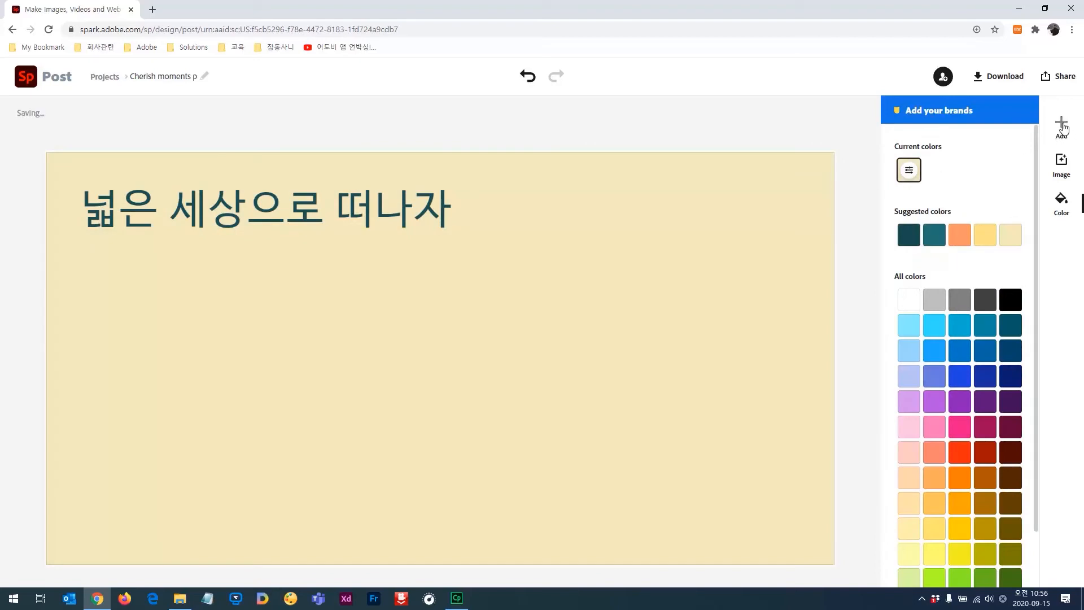
pyautogui.click(1063, 126)
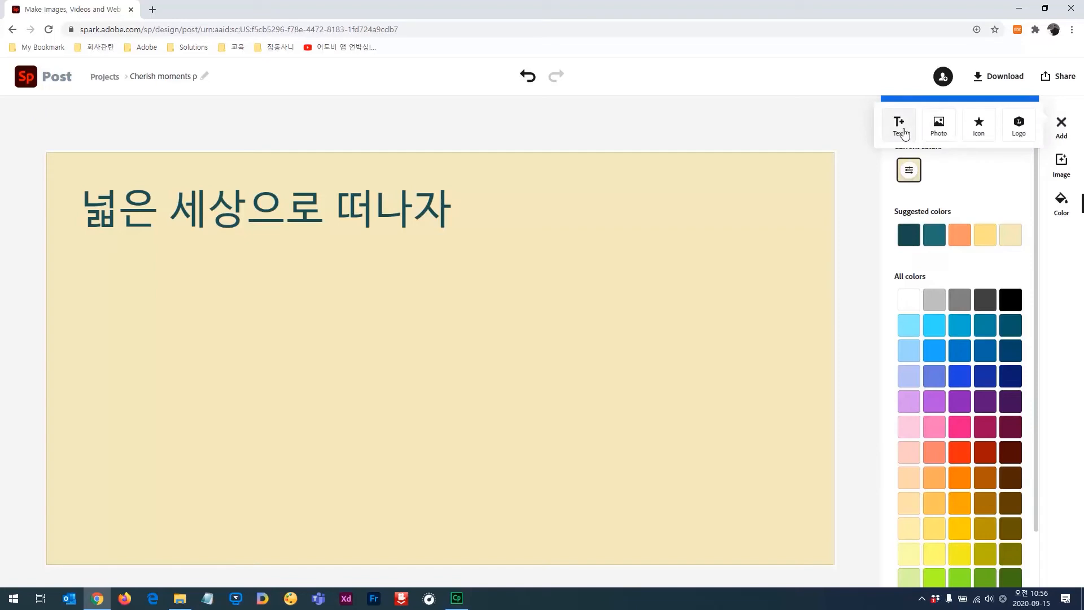
pyautogui.click(939, 136)
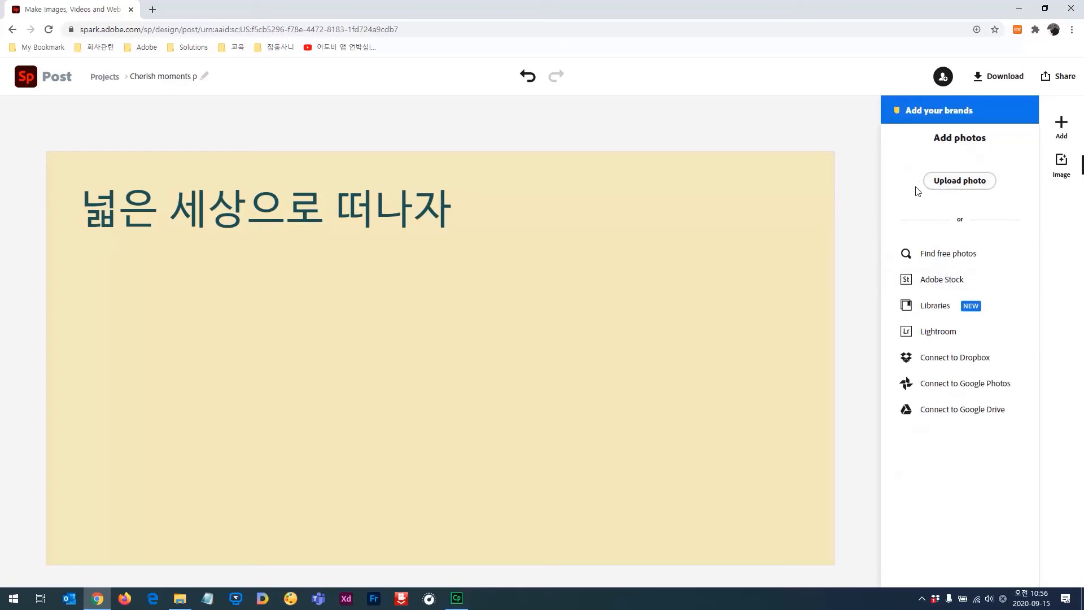
pyautogui.click(966, 187)
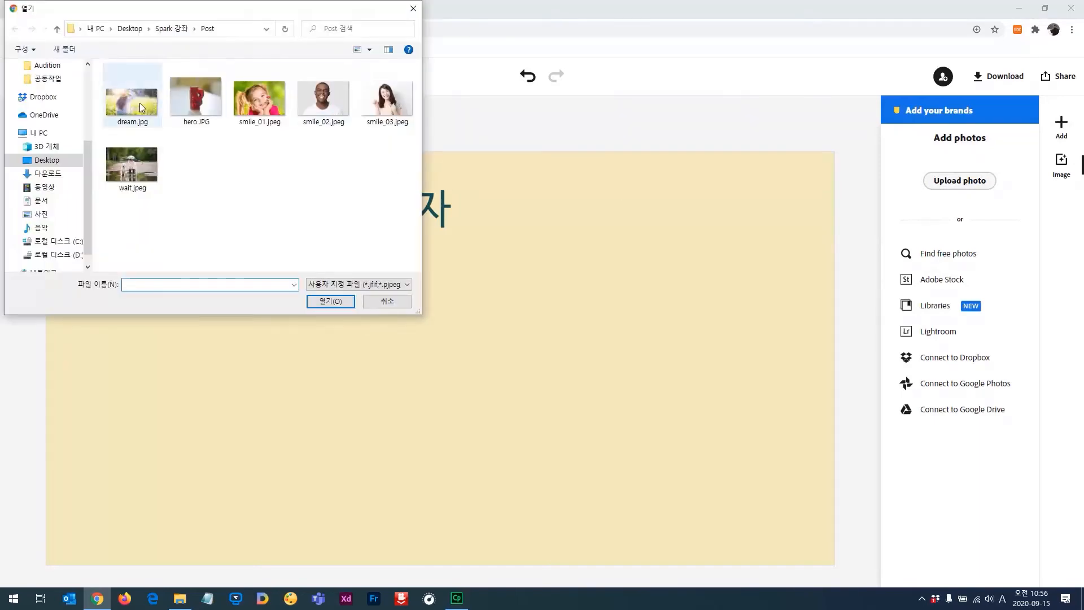
pyautogui.click(140, 104)
pyautogui.click(326, 301)
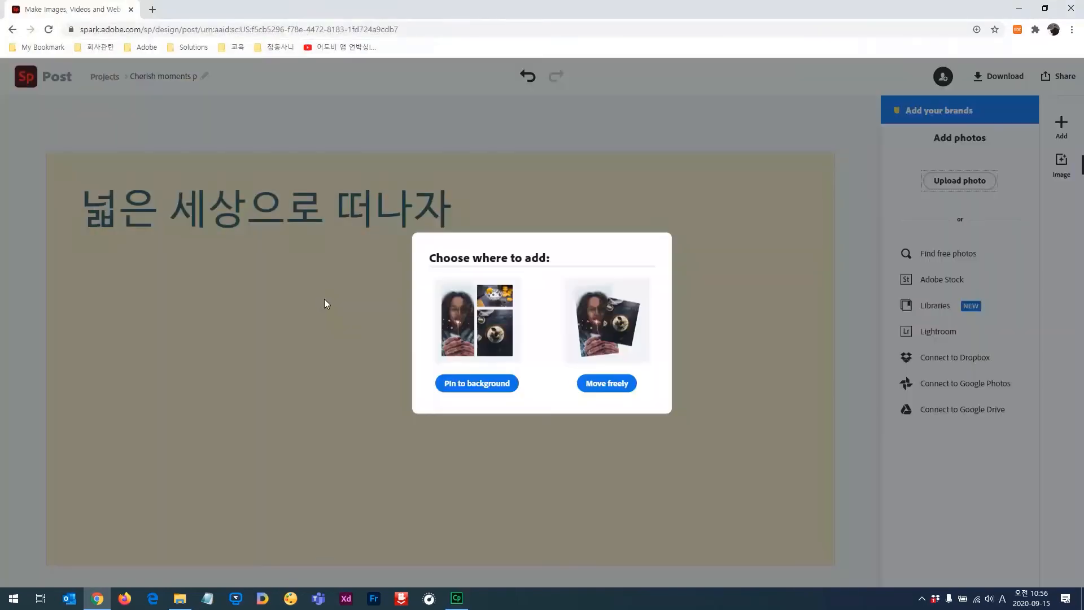
pyautogui.click(492, 387)
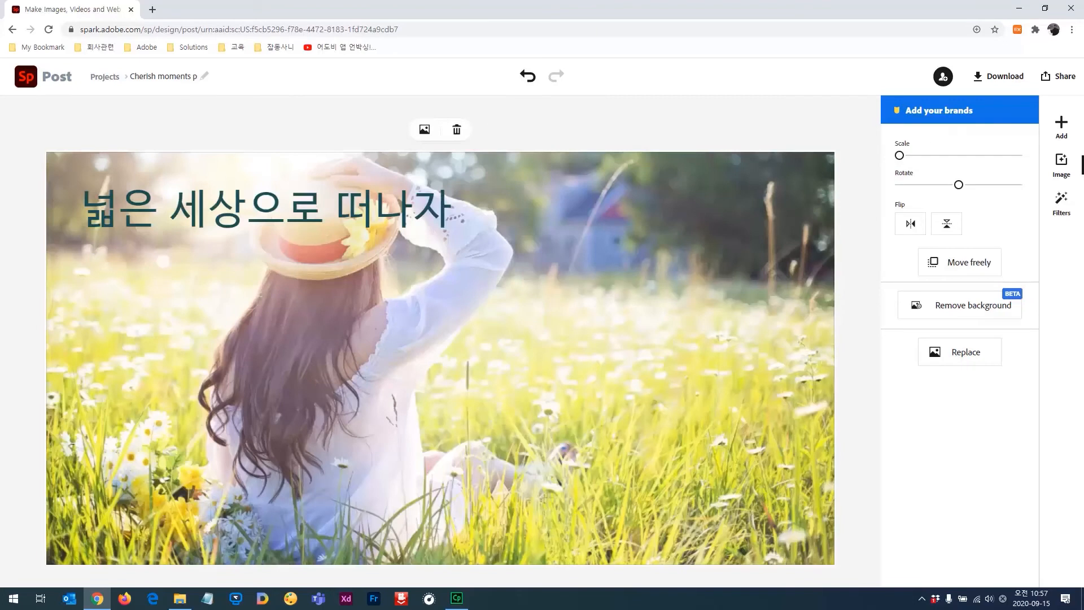
# - Move the headline slightly down and try several text colors, settling on a medium periwinkle blue
pyautogui.moveTo(265, 209); pyautogui.dragTo(276, 245)
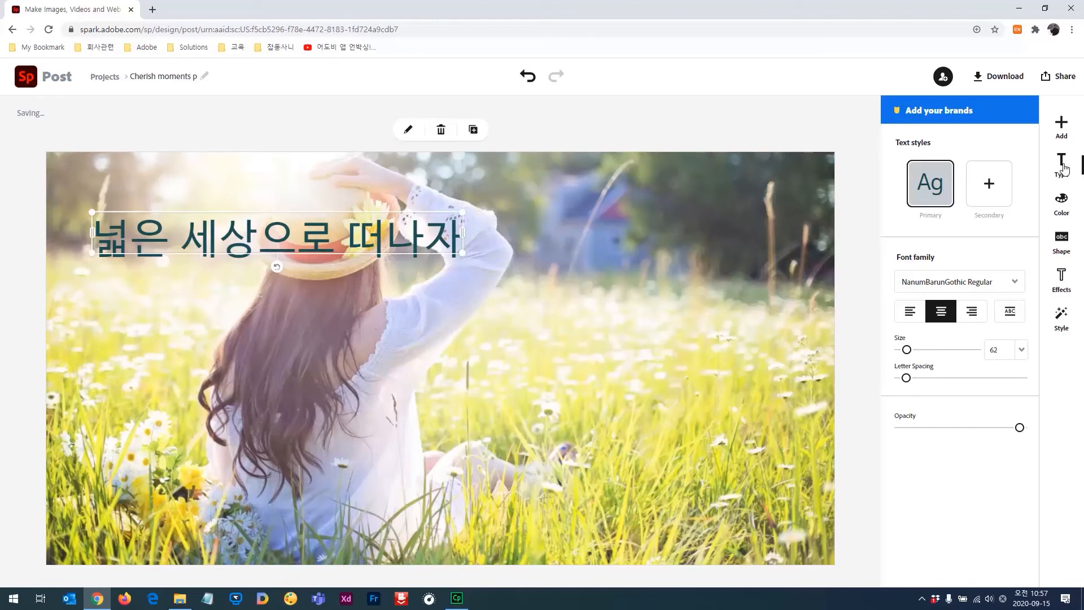
pyautogui.click(1062, 202)
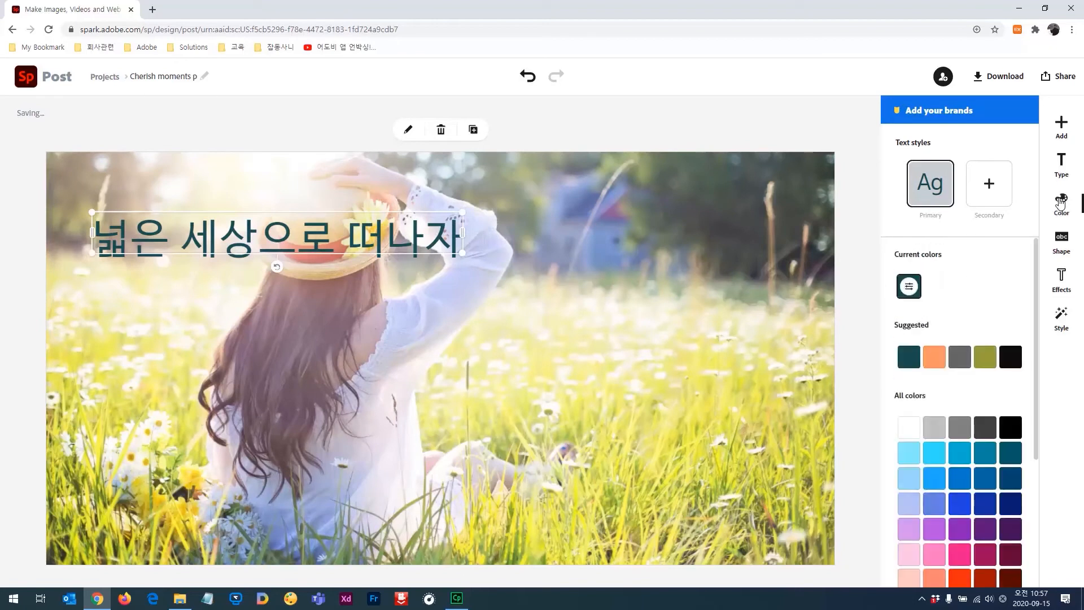
pyautogui.click(960, 358)
pyautogui.click(934, 357)
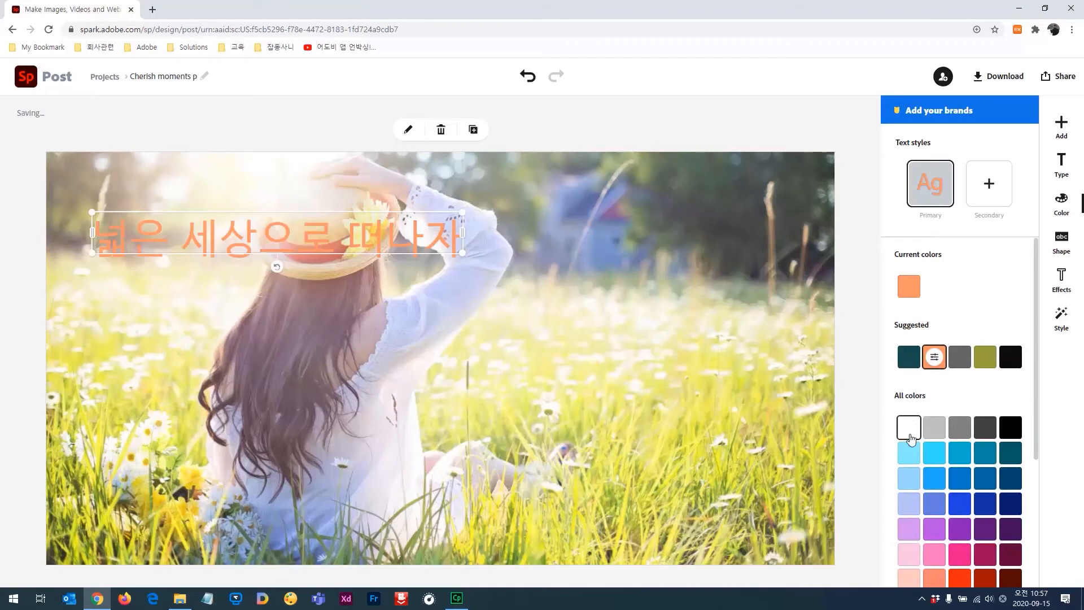
pyautogui.click(935, 427)
pyautogui.click(960, 428)
pyautogui.click(960, 479)
pyautogui.click(960, 503)
pyautogui.click(935, 504)
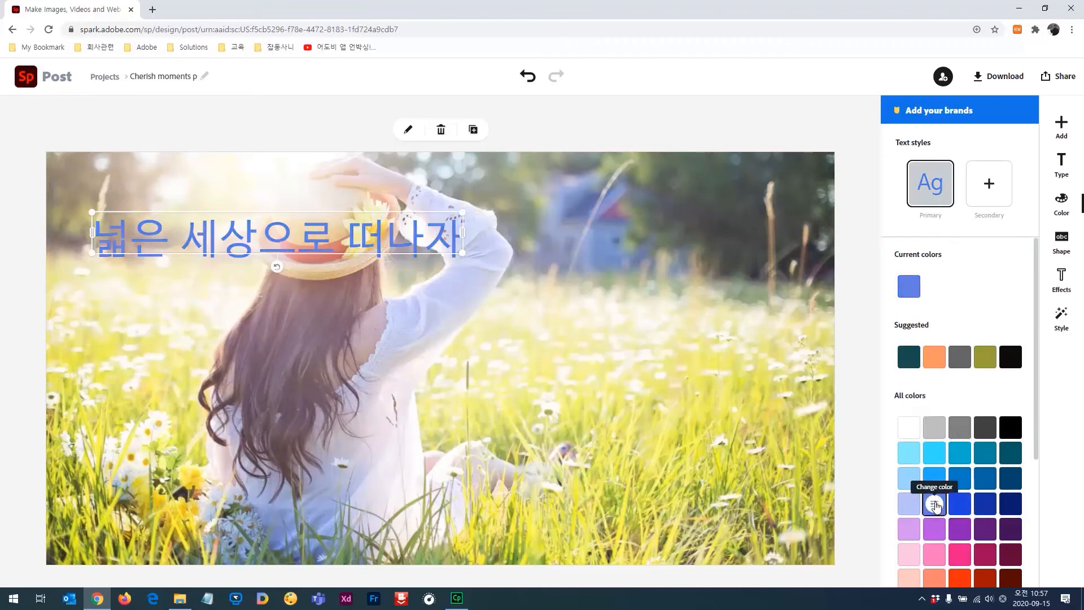
# - Try a few backing shapes behind the headline, including circles and a hexagon, and set it back to no shape
pyautogui.click(1065, 241)
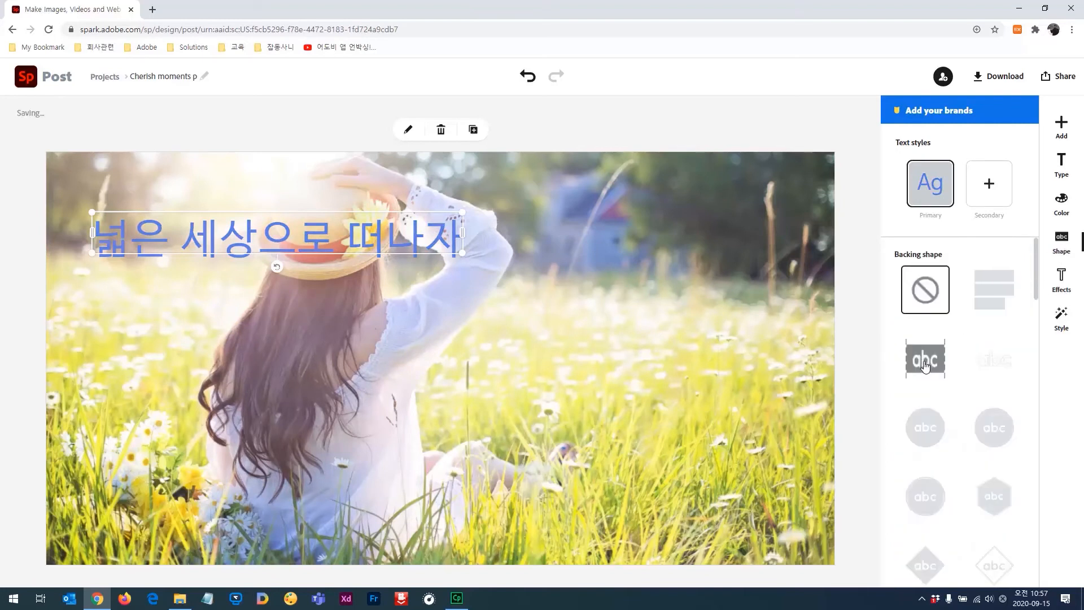
pyautogui.click(925, 366)
pyautogui.click(926, 489)
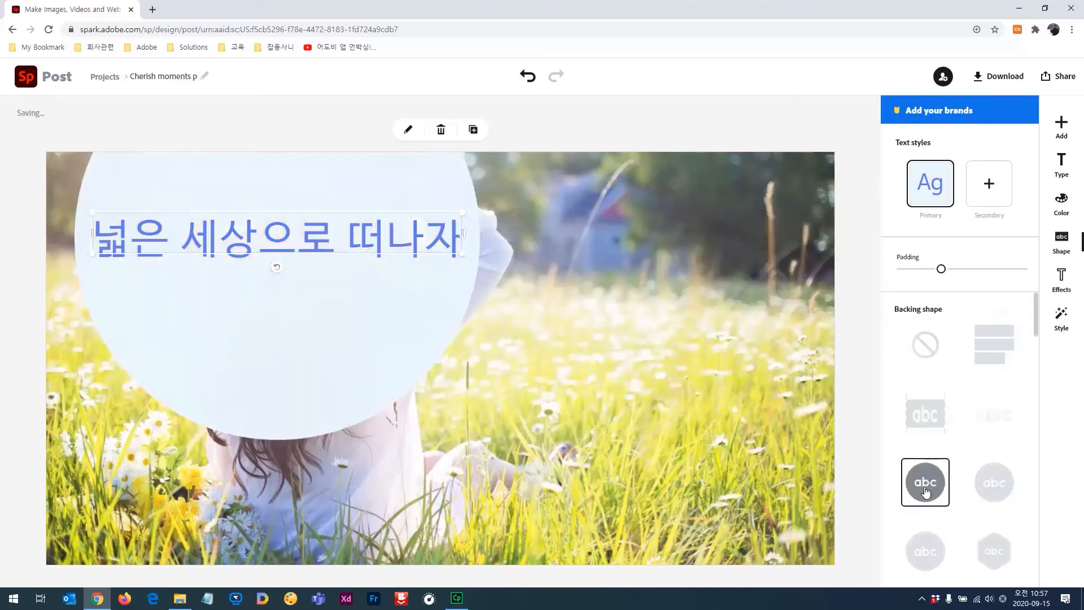
pyautogui.click(994, 483)
pyautogui.scroll(-2, 948, 467)
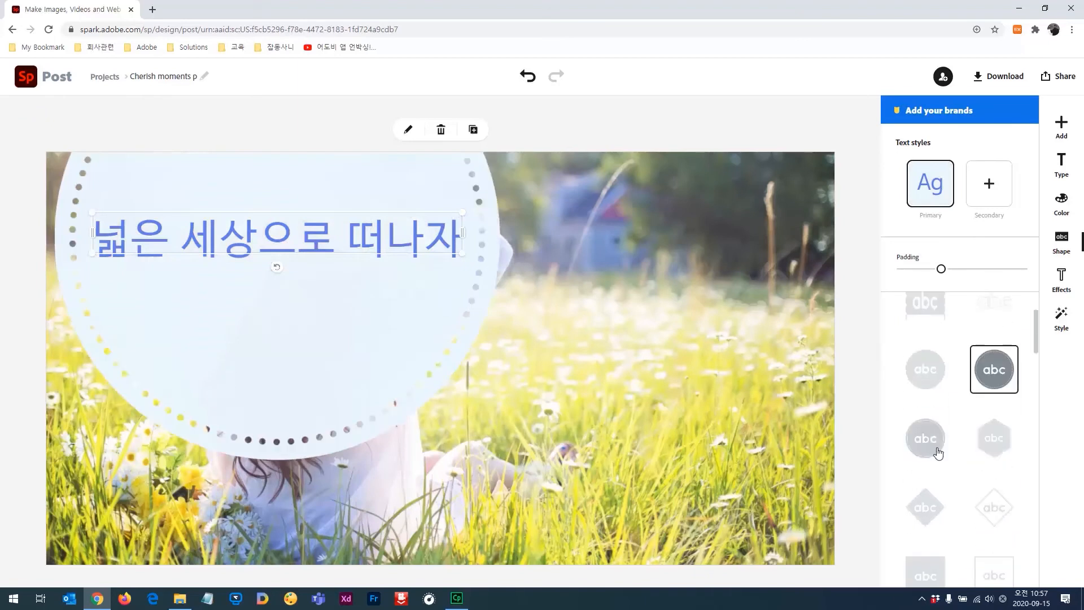
pyautogui.click(931, 441)
pyautogui.click(985, 443)
pyautogui.scroll(2, 981, 446)
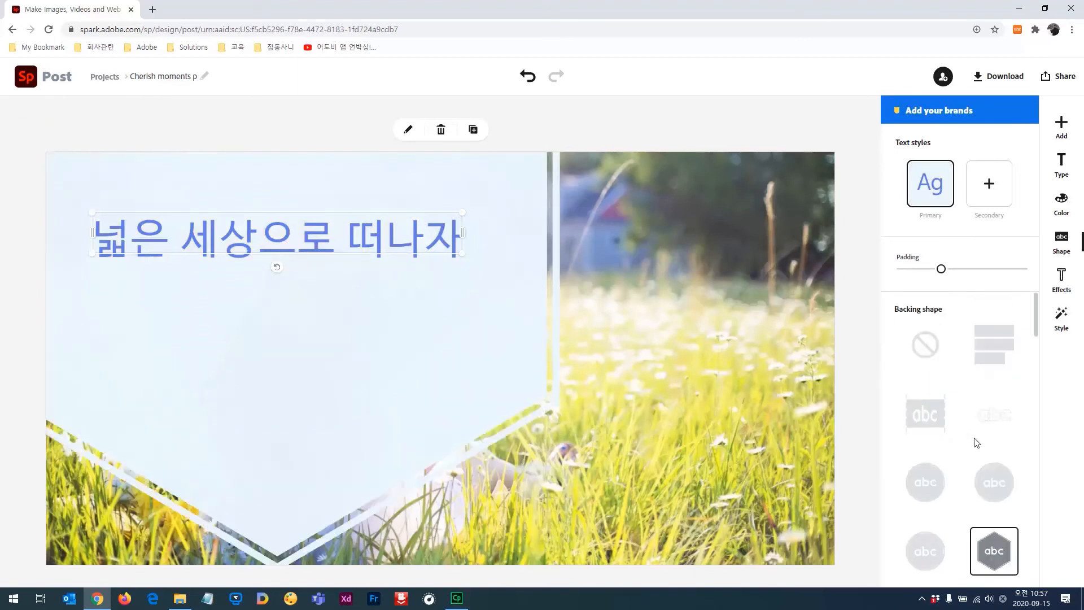
pyautogui.click(926, 345)
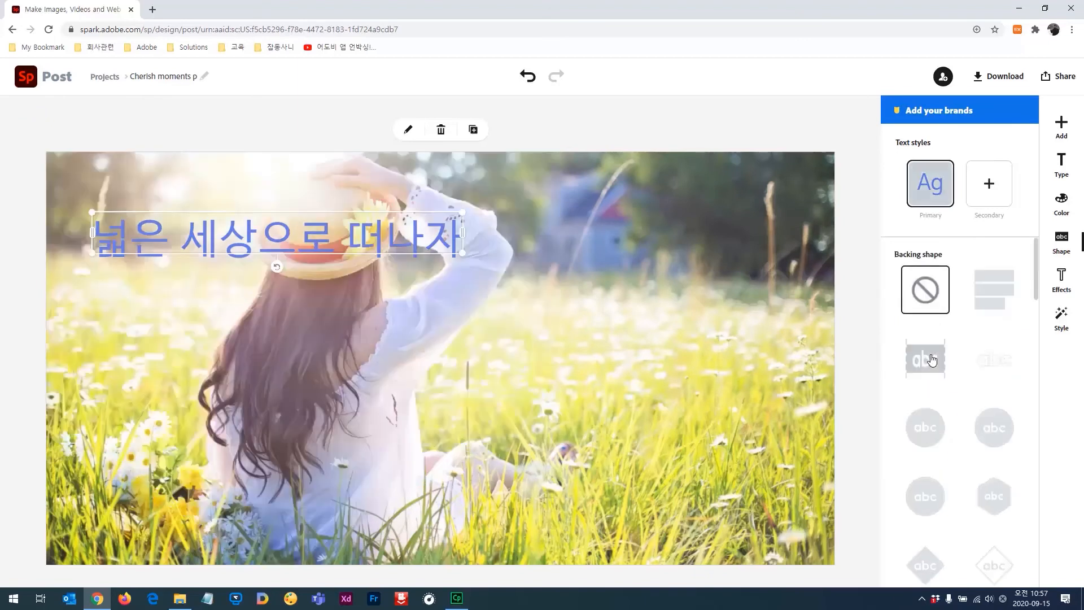
pyautogui.click(867, 244)
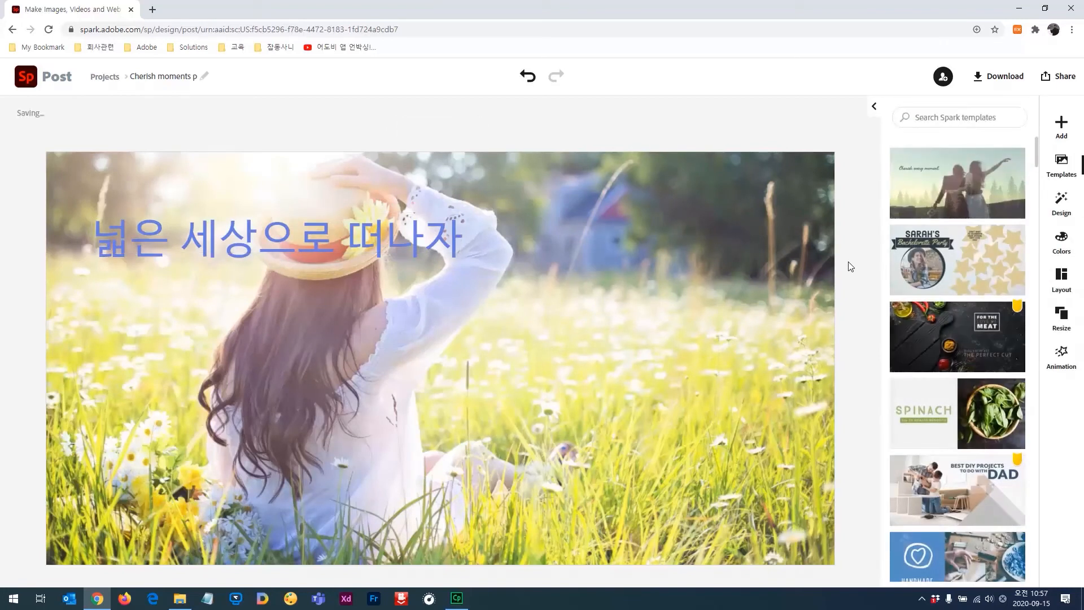
# - Examine the download formats and the sharing options available for the finished post
pyautogui.click(991, 84)
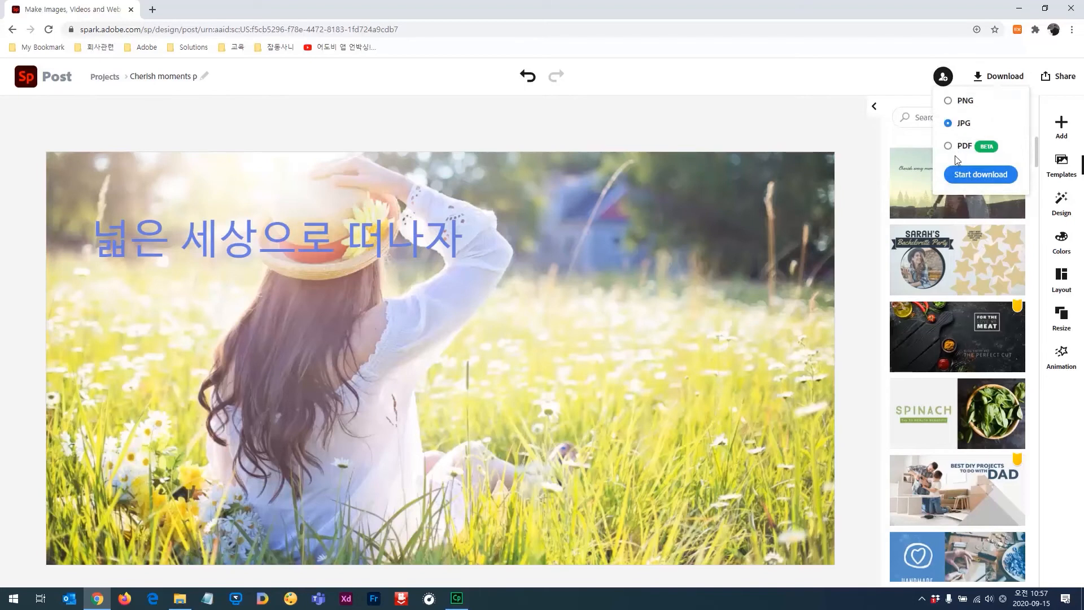
pyautogui.click(1065, 79)
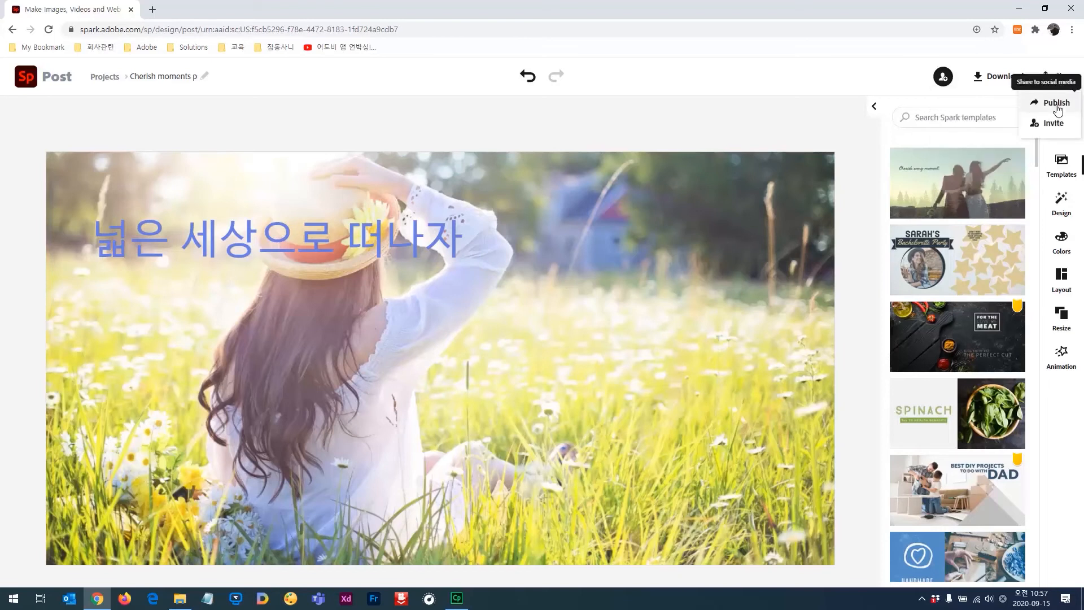
pyautogui.click(686, 116)
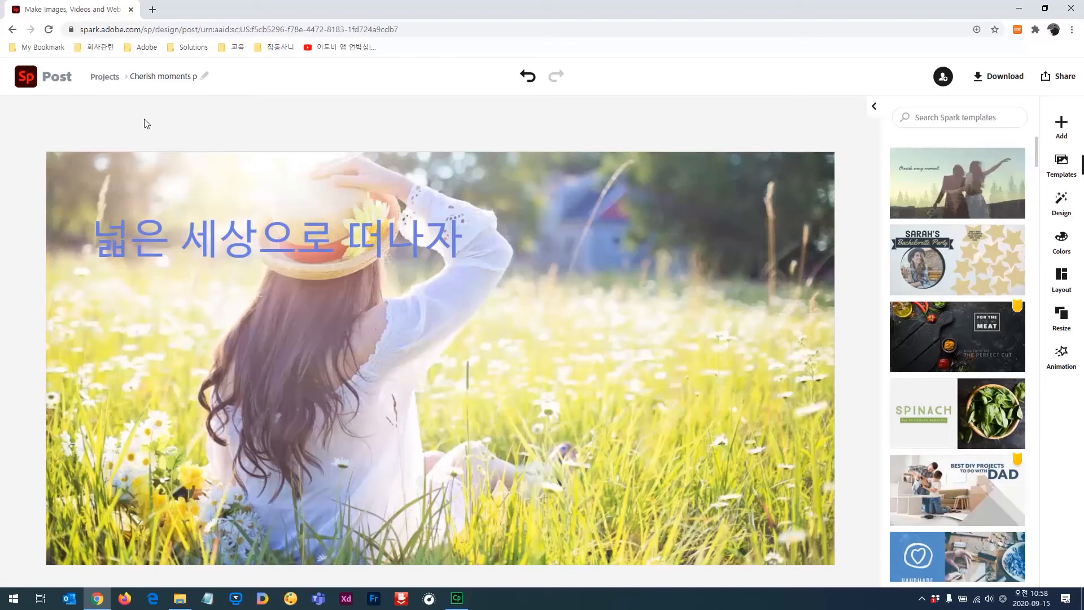
# - Return to the projects list and create a new blank Facebook post
pyautogui.click(105, 77)
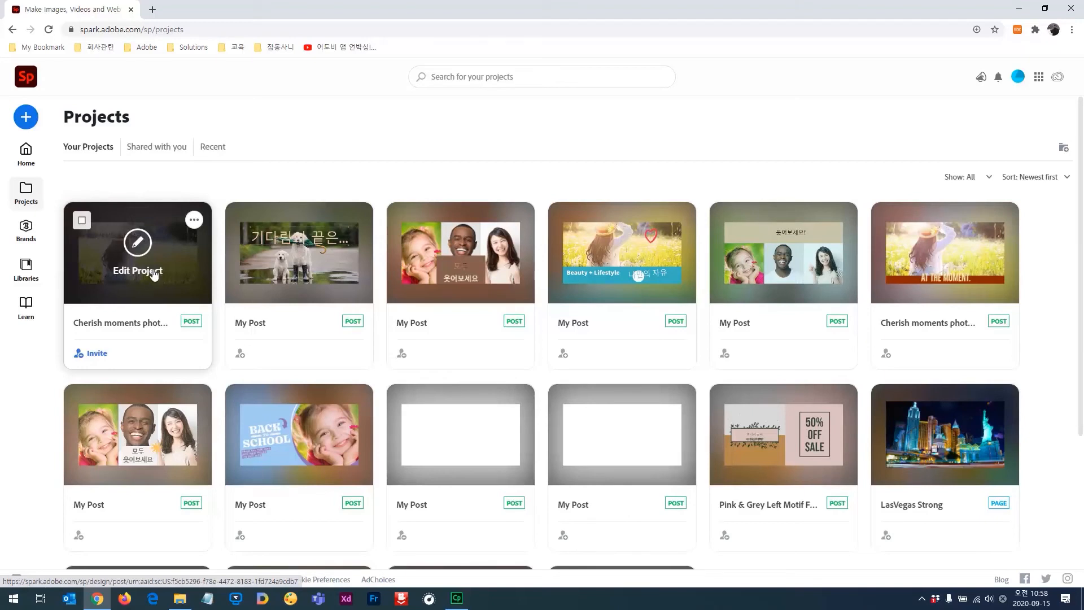
pyautogui.click(30, 122)
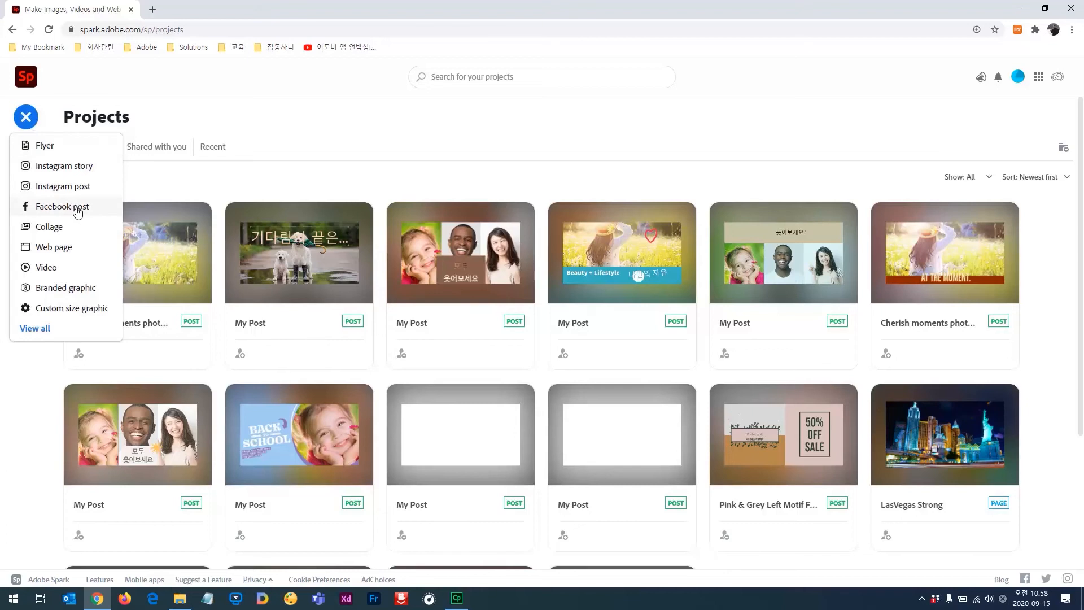
pyautogui.click(76, 209)
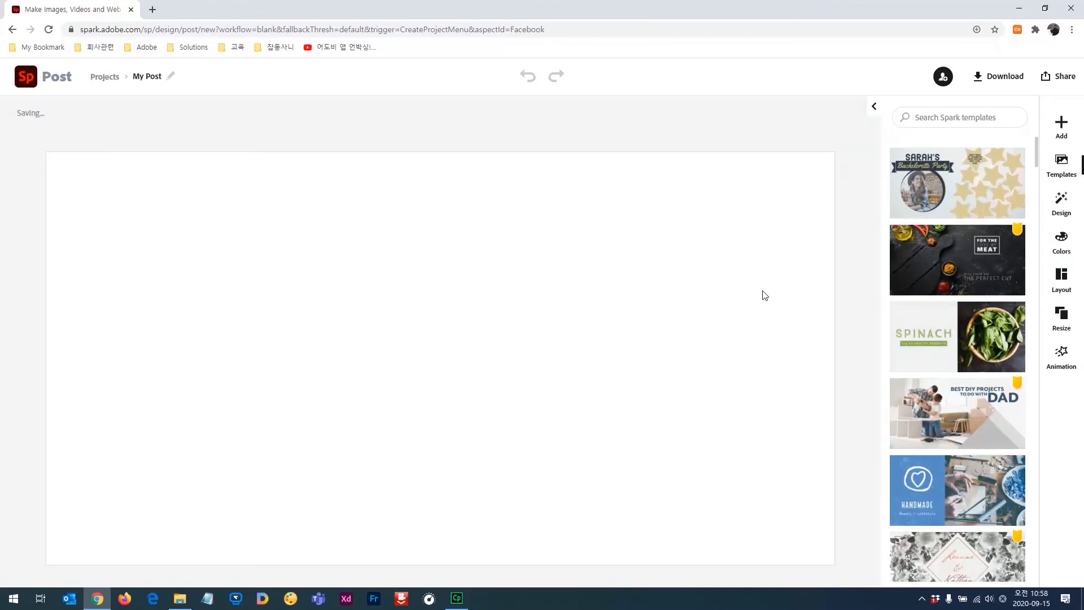
# - Apply the grid layout with three equal vertical columns to the blank post
pyautogui.click(1061, 282)
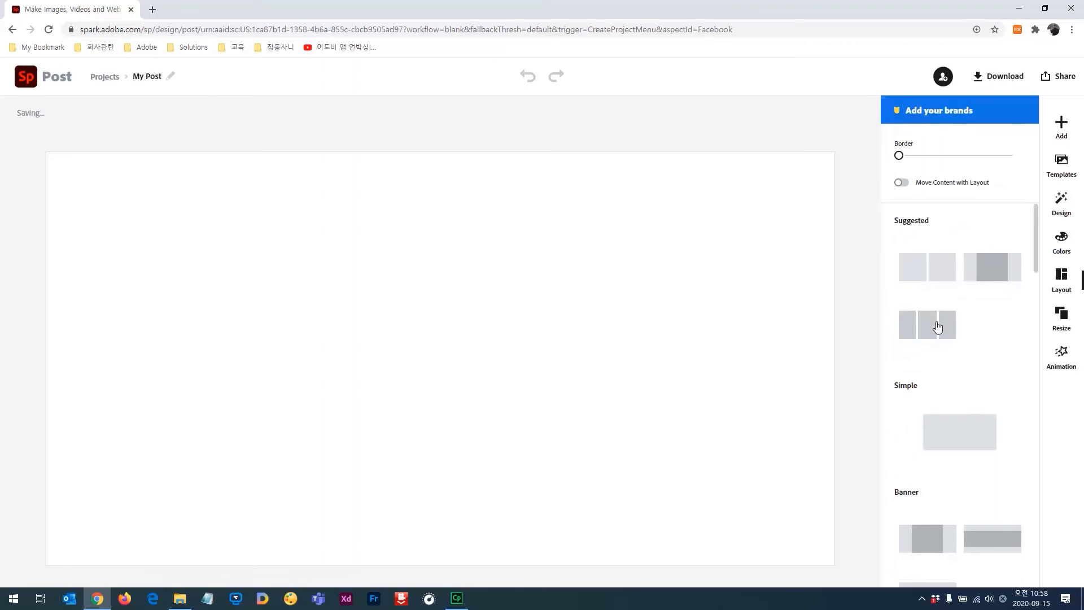
pyautogui.scroll(-2, 939, 339)
pyautogui.scroll(-6, 942, 354)
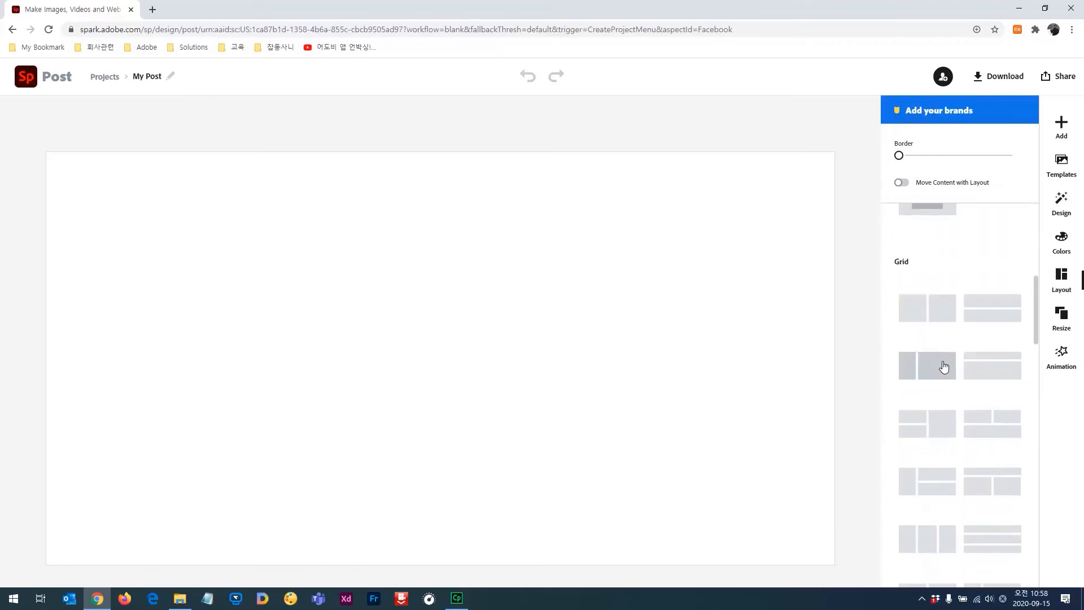
pyautogui.scroll(-1, 927, 400)
pyautogui.click(928, 428)
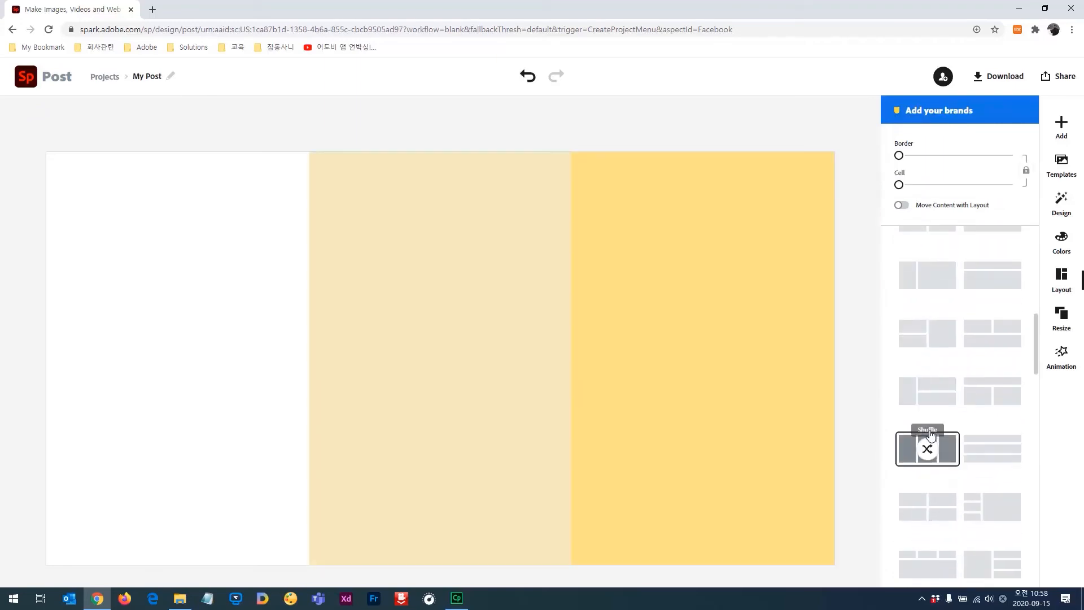
# - Try the grid layout with one column beside two stacked cells, and switch back to three equal columns
pyautogui.click(937, 402)
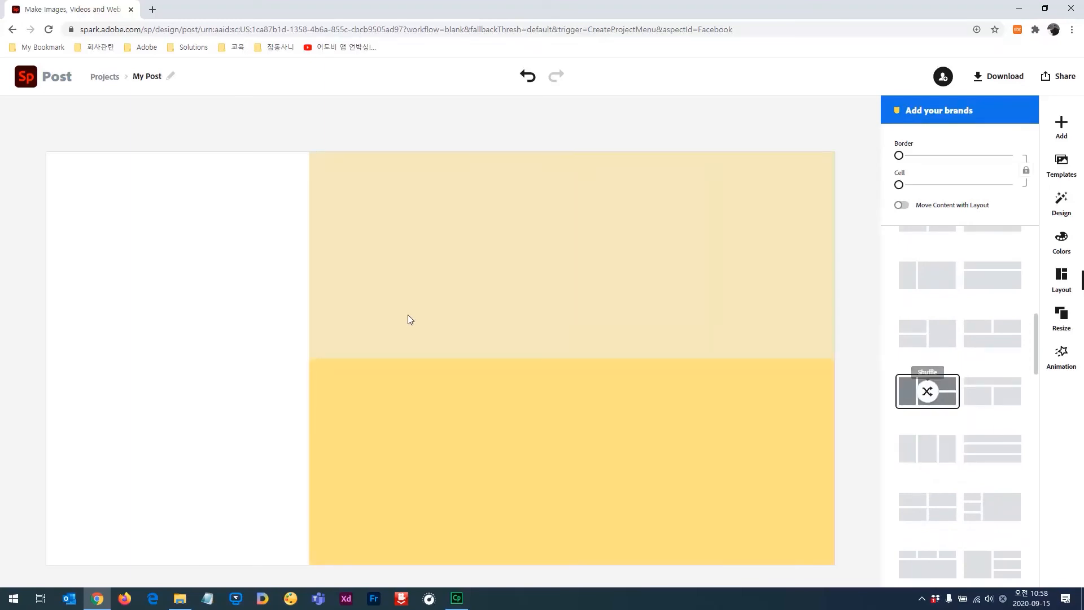
pyautogui.click(409, 294)
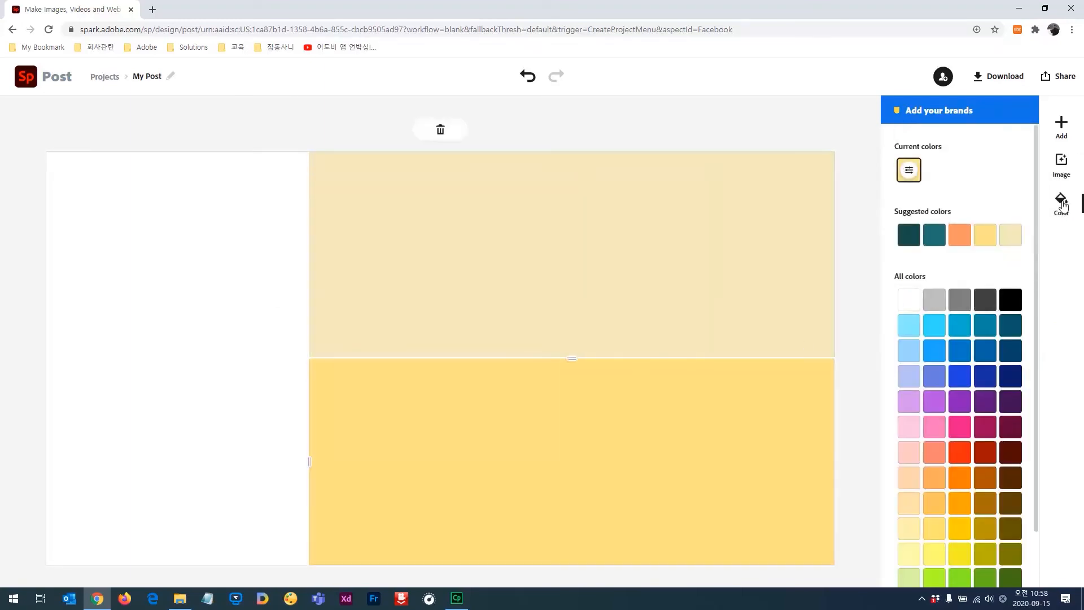
pyautogui.click(869, 250)
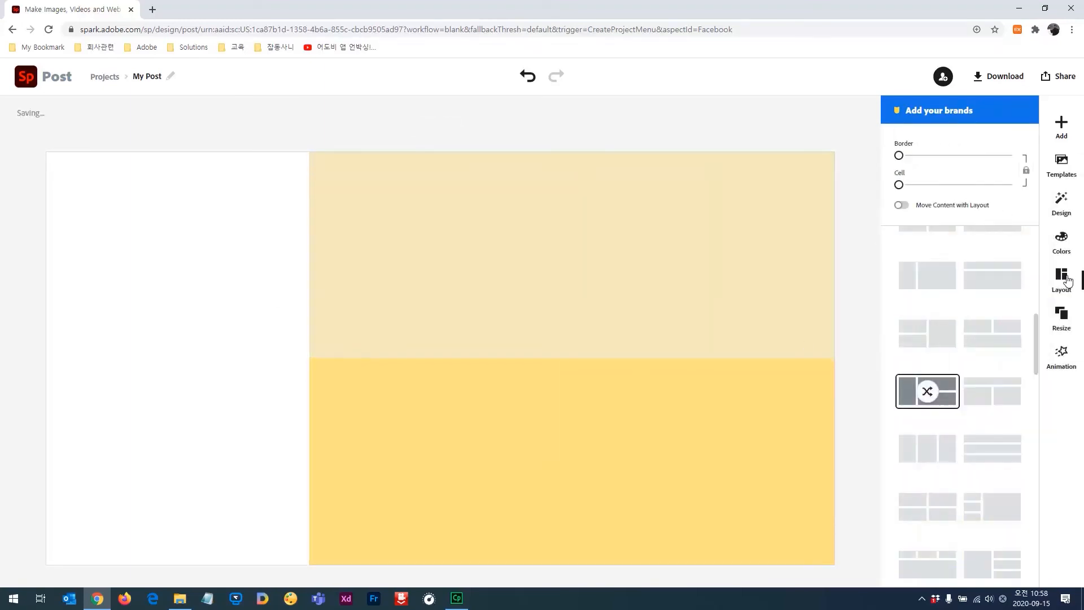
pyautogui.click(928, 447)
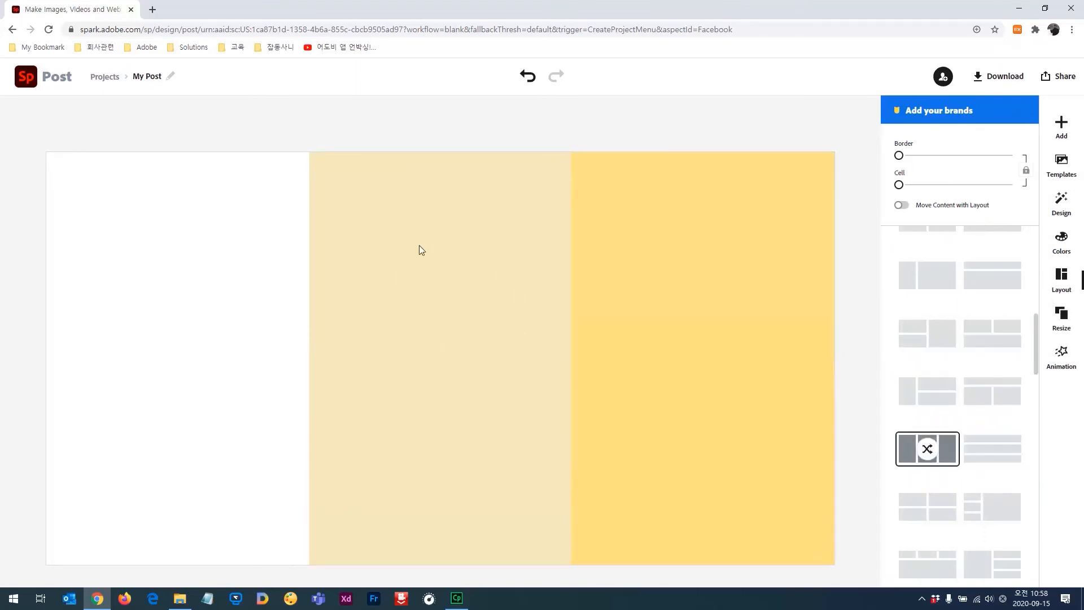
# - Fill the white first column with the uploaded photo smile_01.jpeg, pinned to the background
pyautogui.click(271, 234)
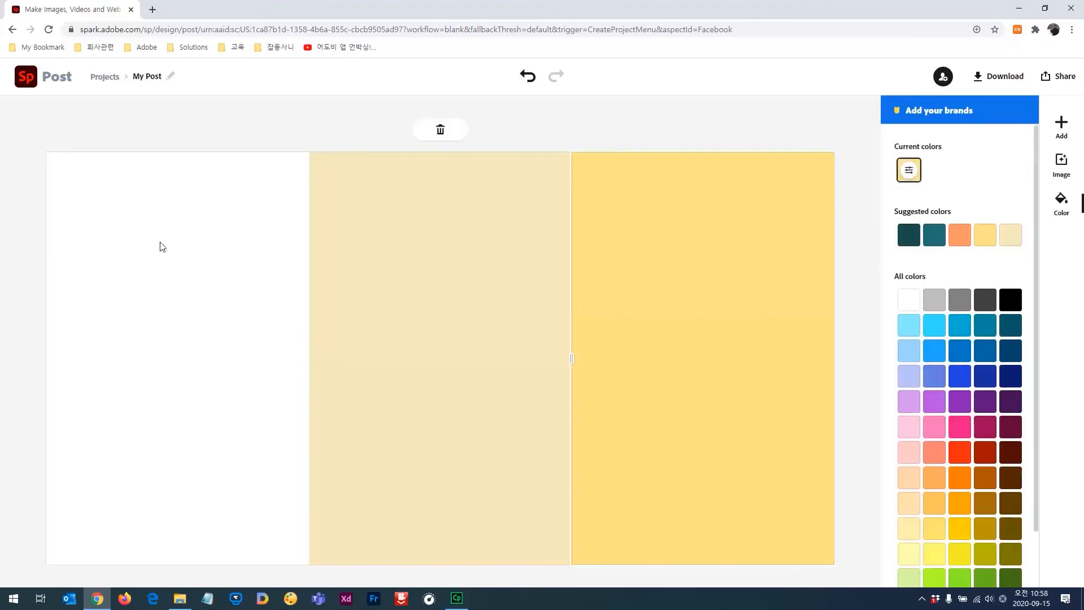
pyautogui.click(1065, 126)
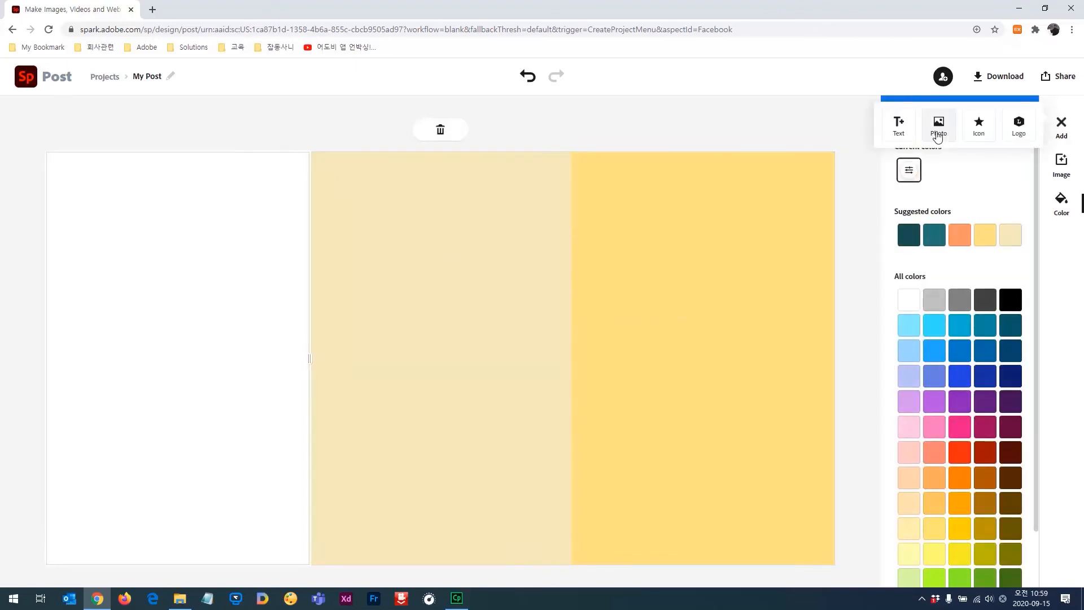
pyautogui.click(938, 136)
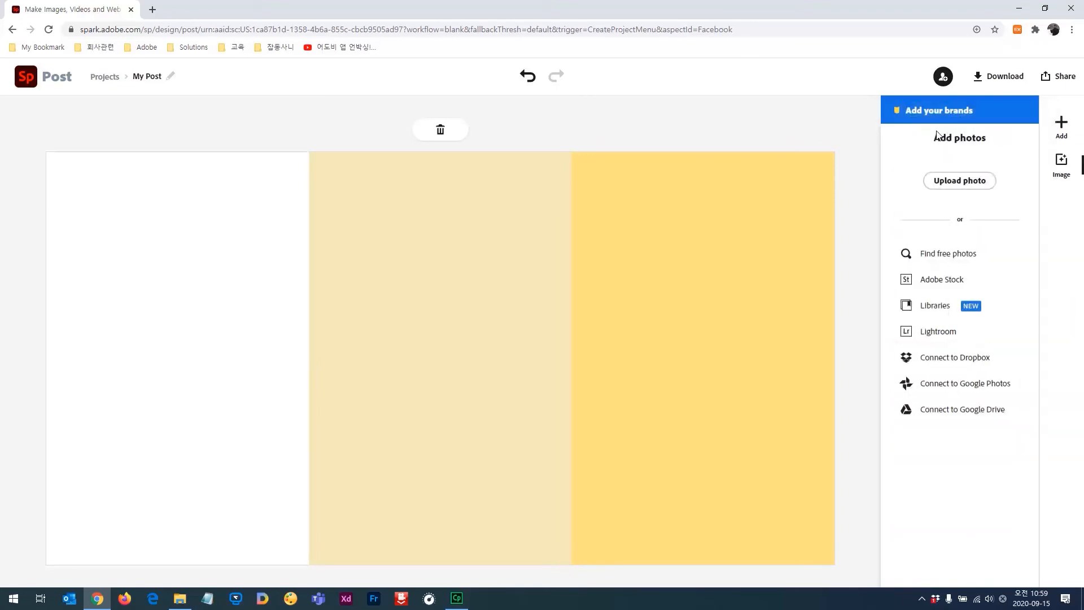
pyautogui.click(956, 182)
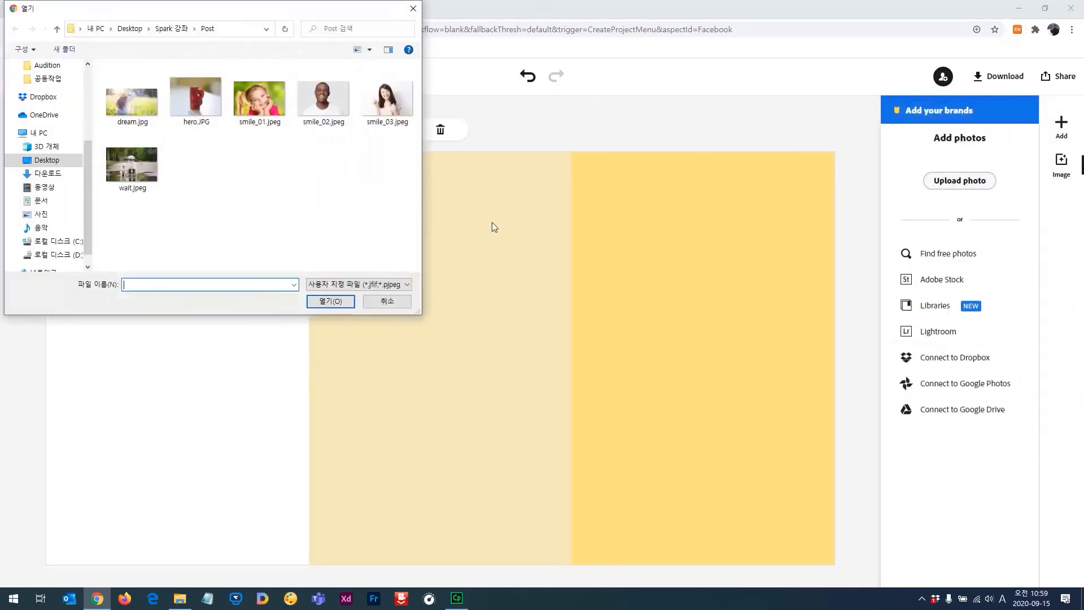
pyautogui.click(260, 108)
pyautogui.click(320, 300)
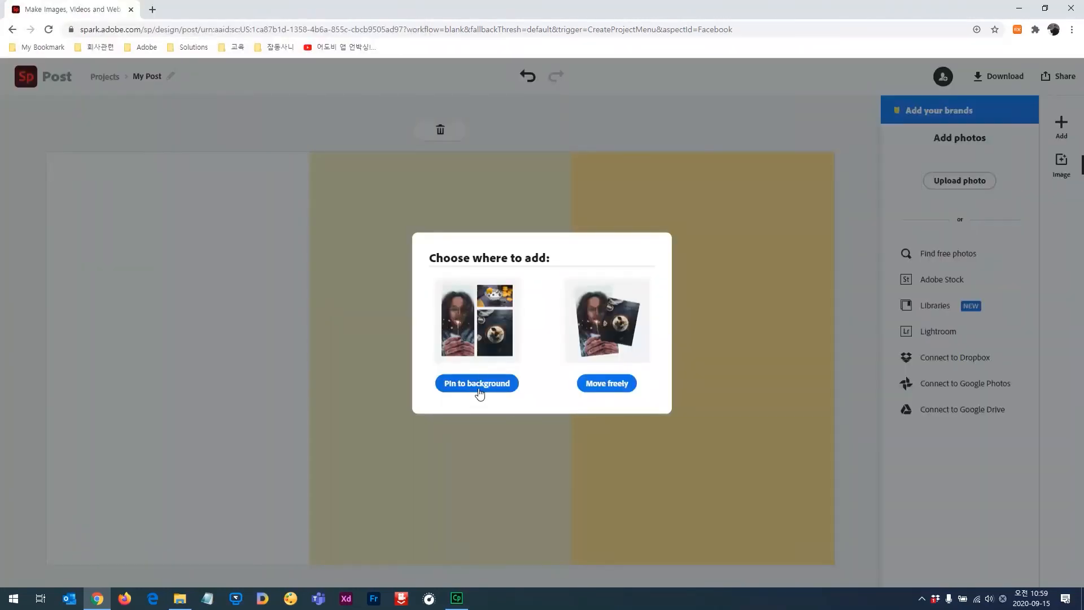
pyautogui.click(480, 389)
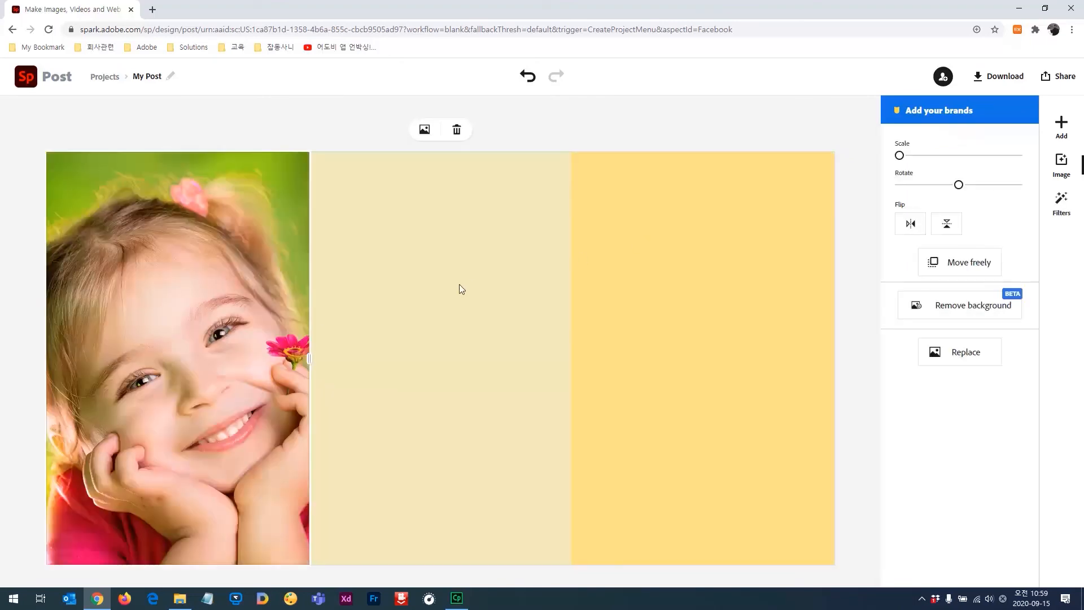
# - Upload the photo smile_02.jpeg and pin it to the background so it fills the third column
pyautogui.click(468, 279)
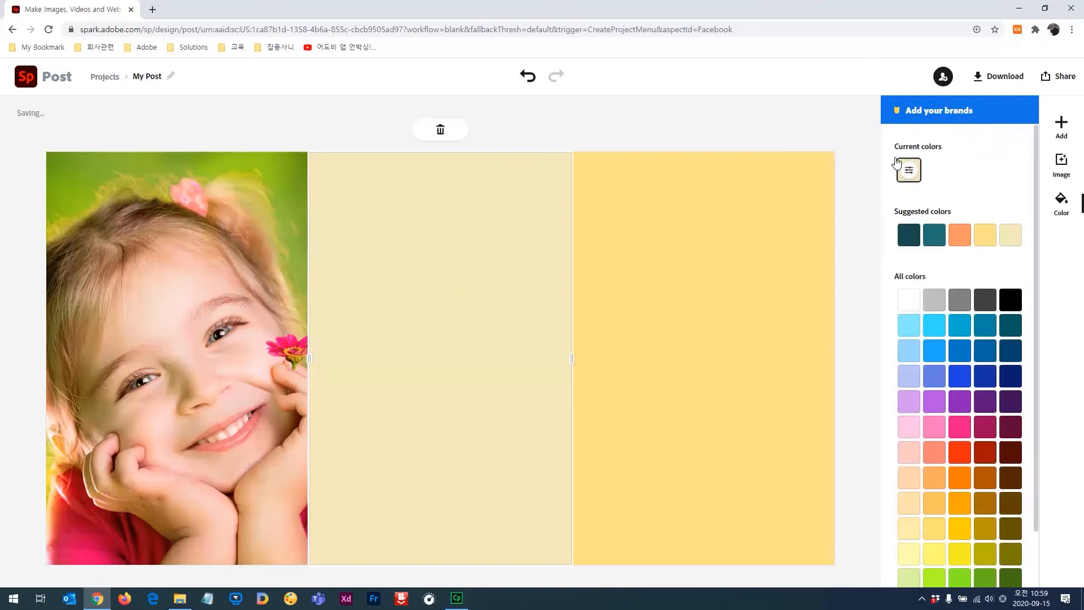
pyautogui.click(1061, 124)
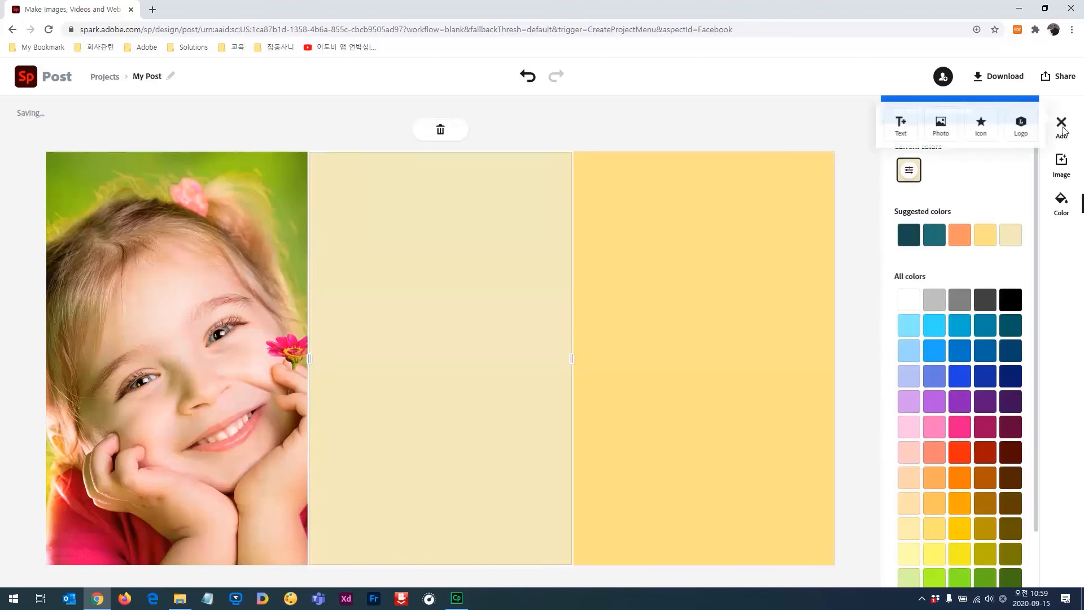
pyautogui.click(947, 134)
pyautogui.click(950, 183)
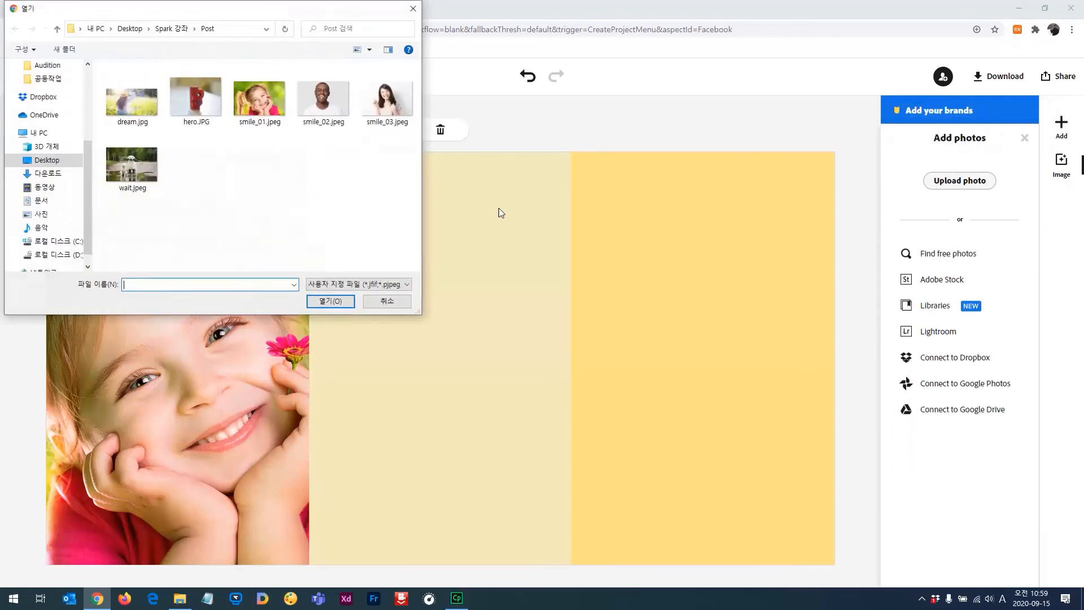
pyautogui.click(323, 99)
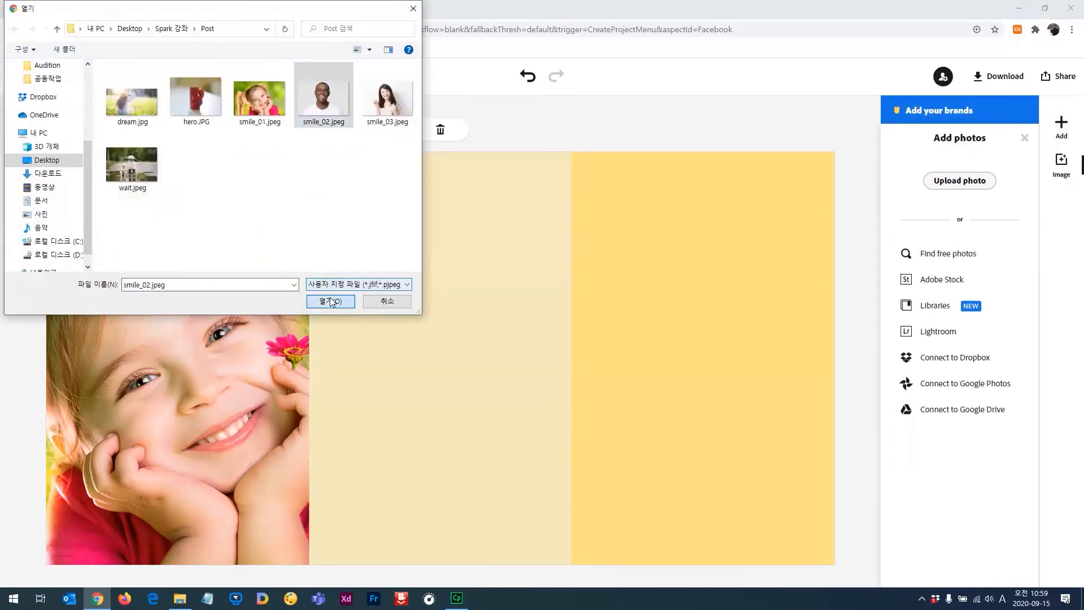
pyautogui.click(332, 302)
pyautogui.click(472, 382)
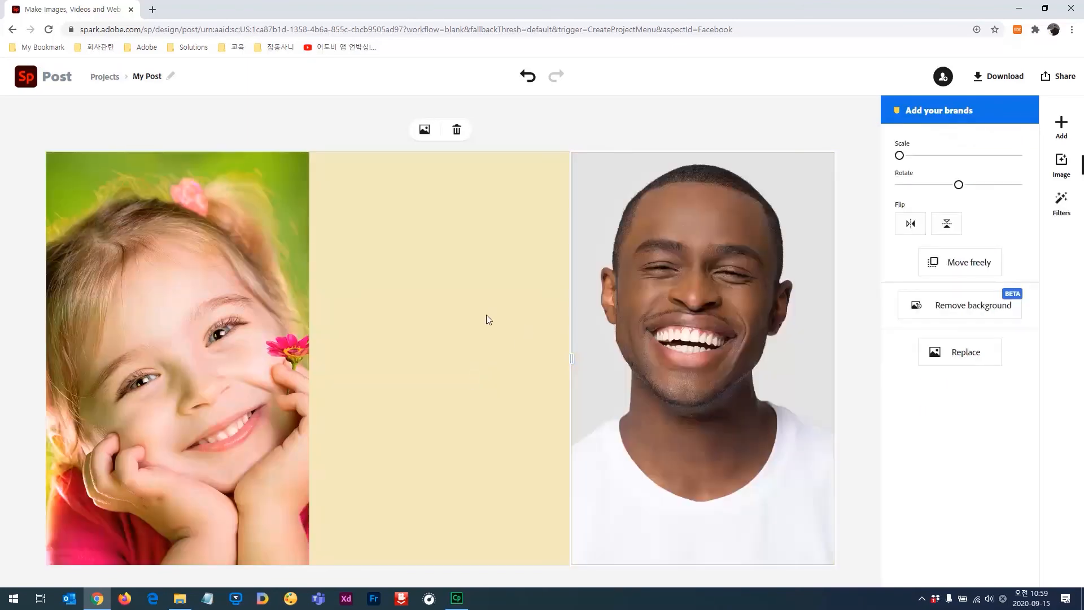
# - Fill the empty middle column with the uploaded photo smile_03.jpeg, pinned to the background
pyautogui.click(488, 320)
pyautogui.click(1061, 125)
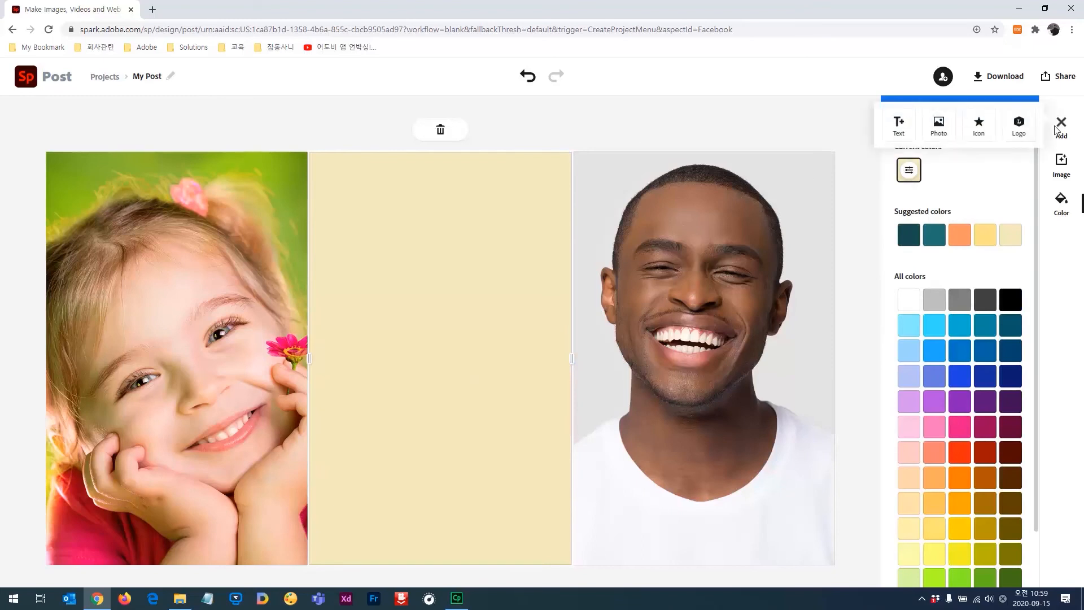
pyautogui.click(955, 134)
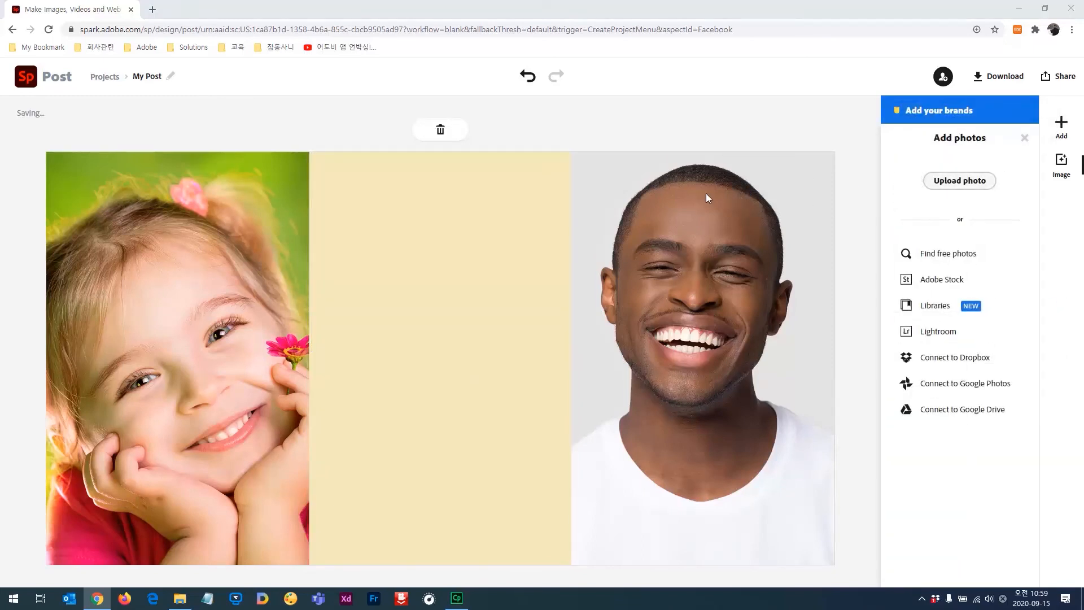
pyautogui.click(389, 105)
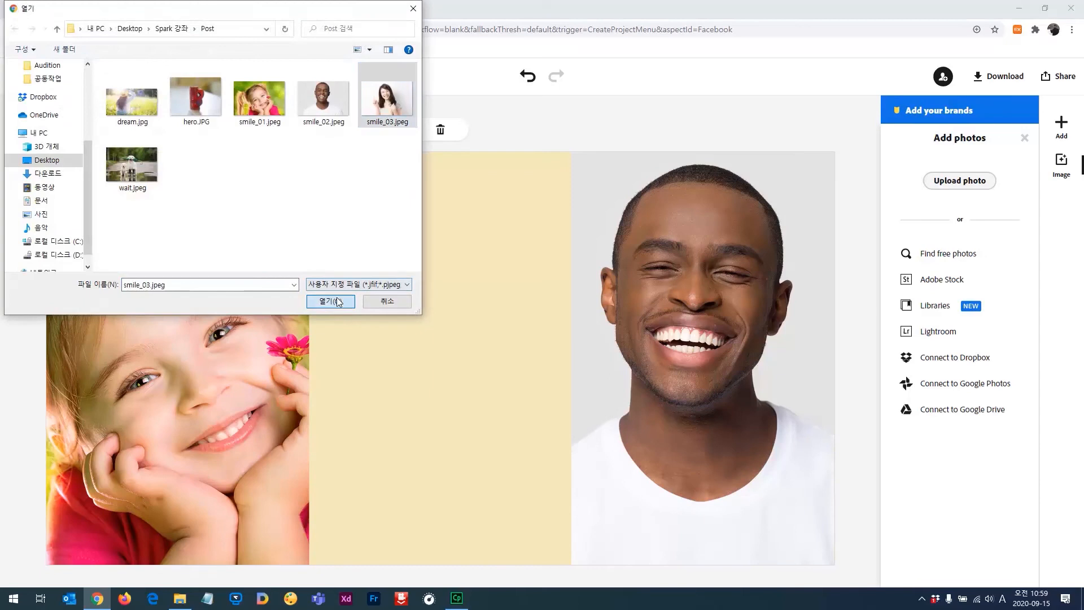
pyautogui.click(331, 301)
pyautogui.click(476, 384)
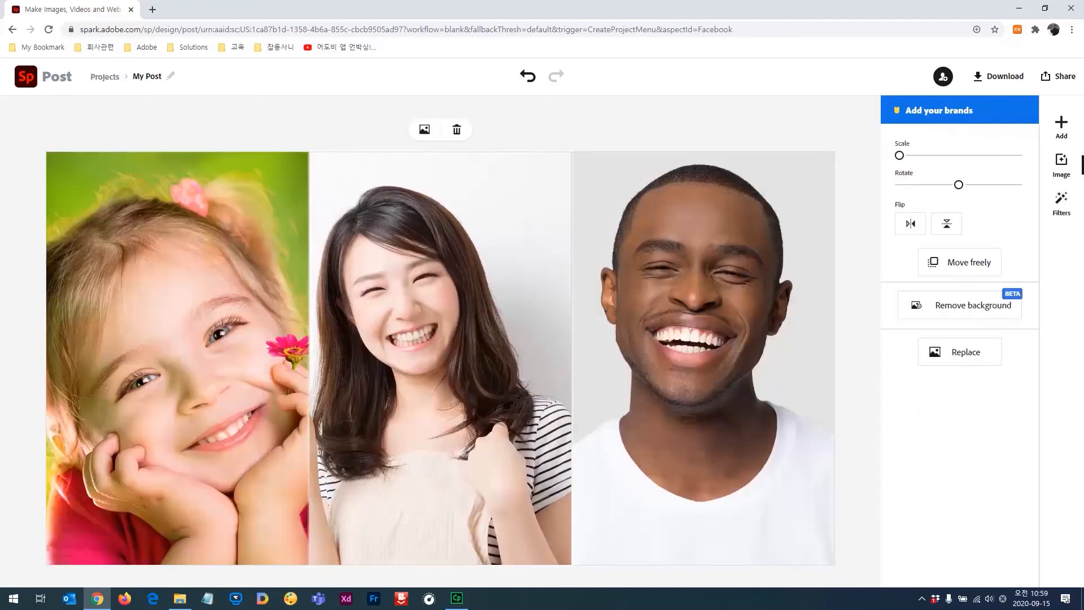
pyautogui.click(305, 131)
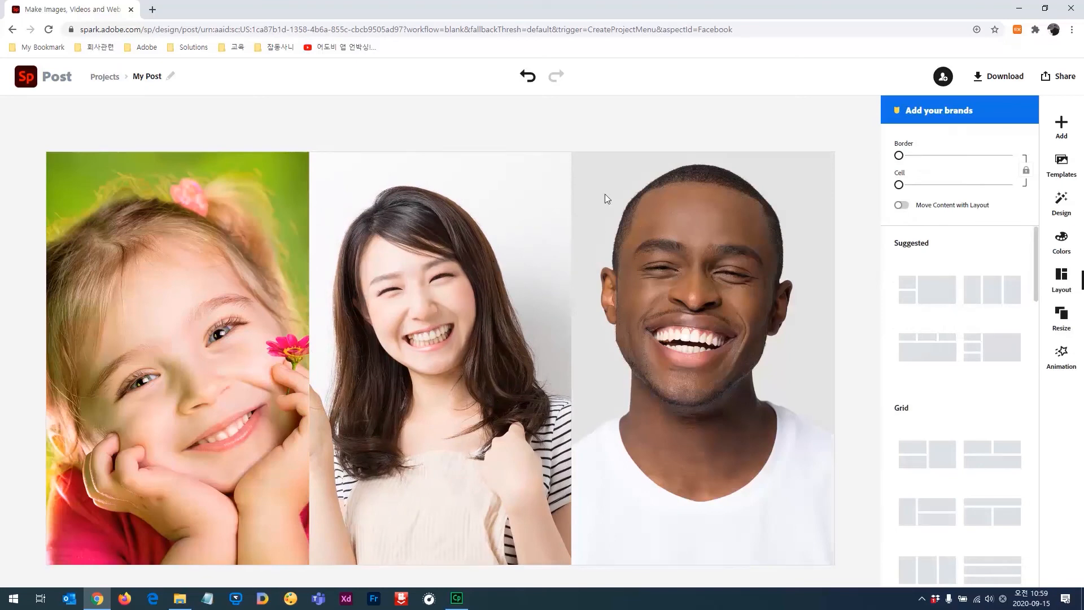
# - Add the INNERBEAUTY text template and place it across the lower part of the photos
pyautogui.click(1061, 125)
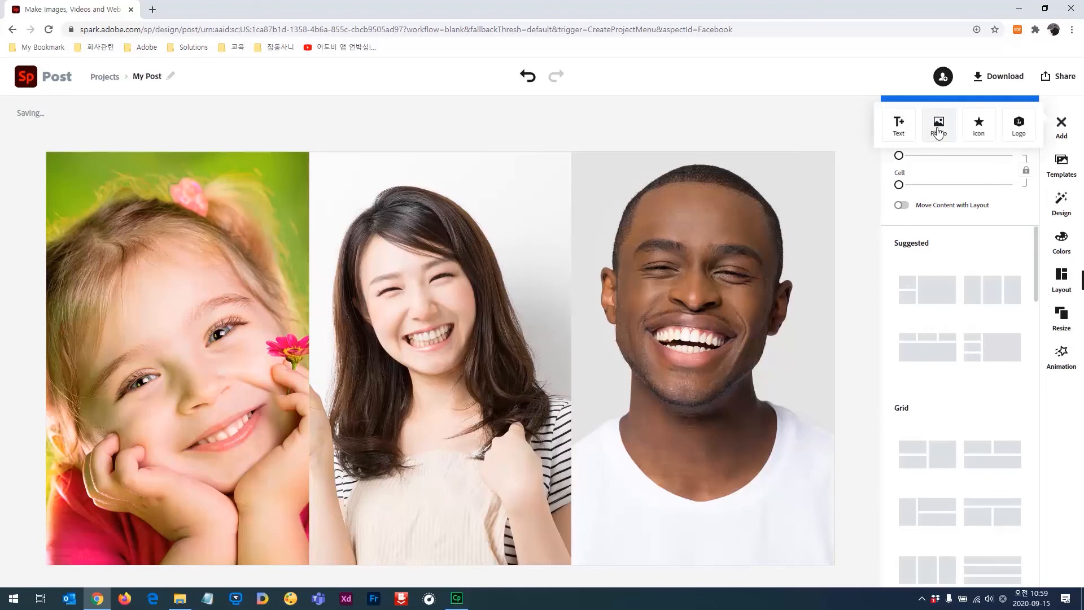
pyautogui.click(898, 129)
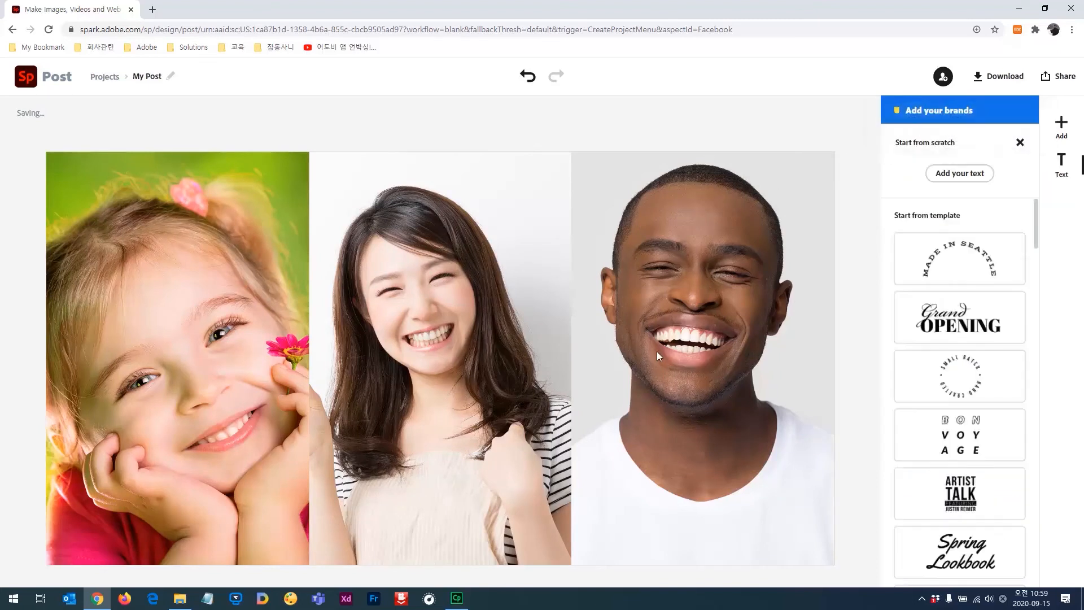
pyautogui.scroll(-9, 979, 349)
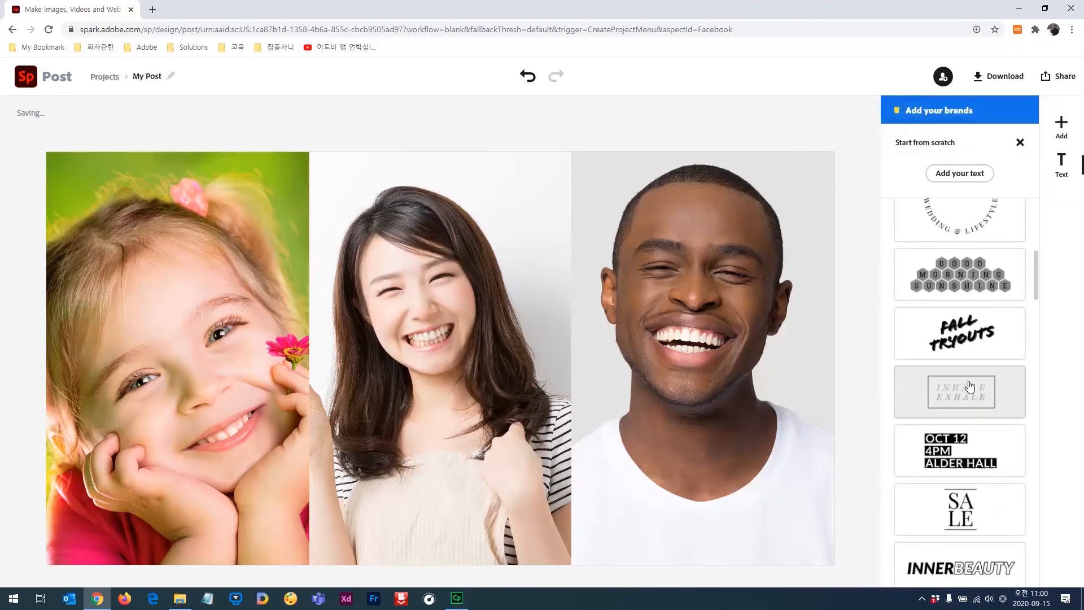
pyautogui.scroll(-3, 968, 387)
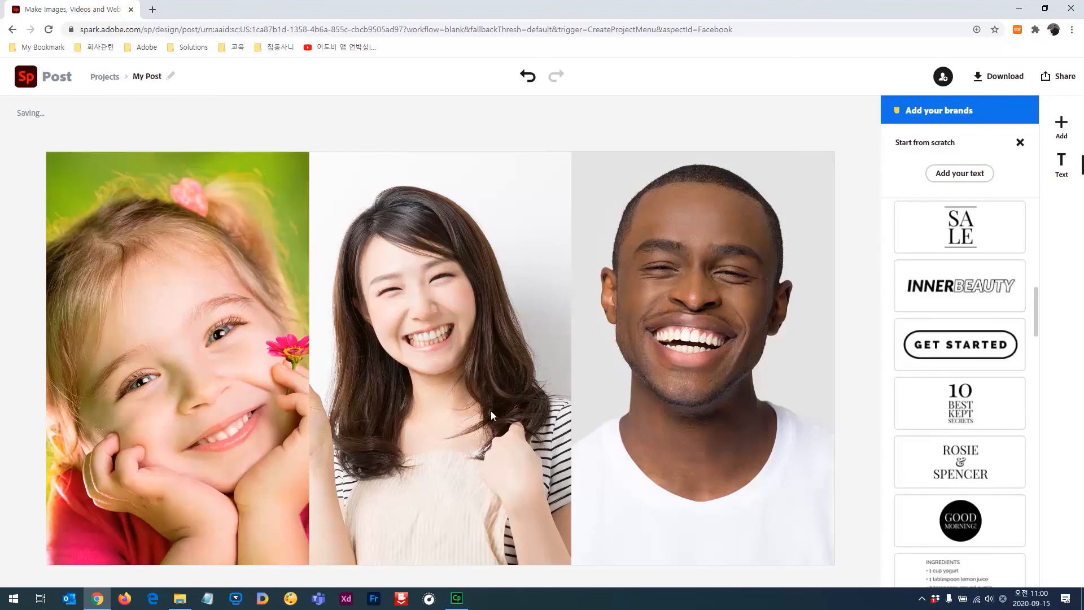
pyautogui.moveTo(587, 367); pyautogui.dragTo(580, 483)
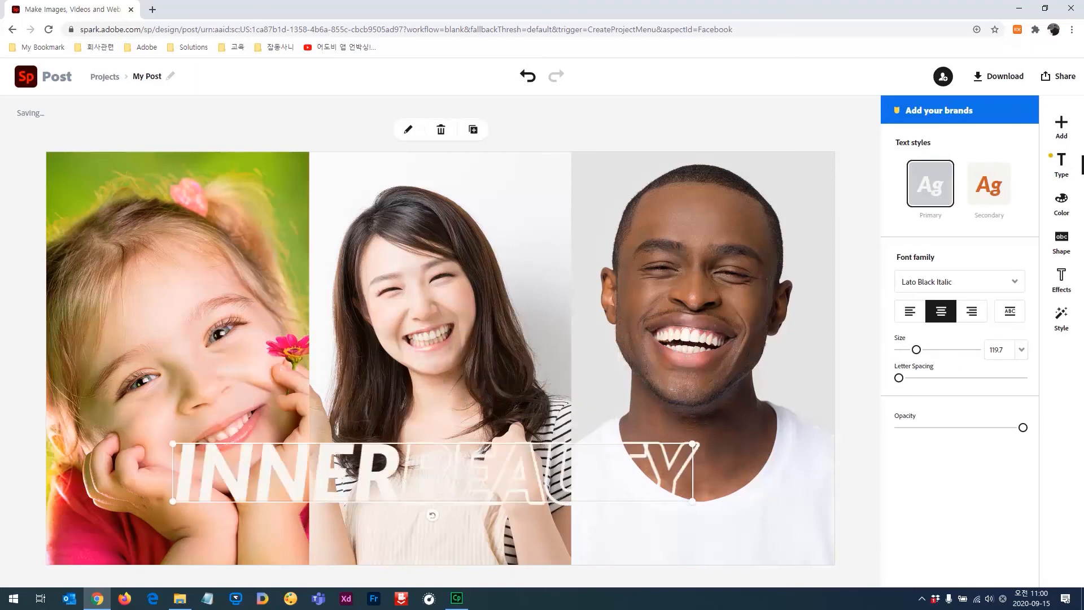
# - Replace the INNERBEAUTY text with "웃으세요. 행복해 보입니다."
pyautogui.doubleClick(476, 485)
pyautogui.moveTo(569, 297); pyautogui.dragTo(355, 302)
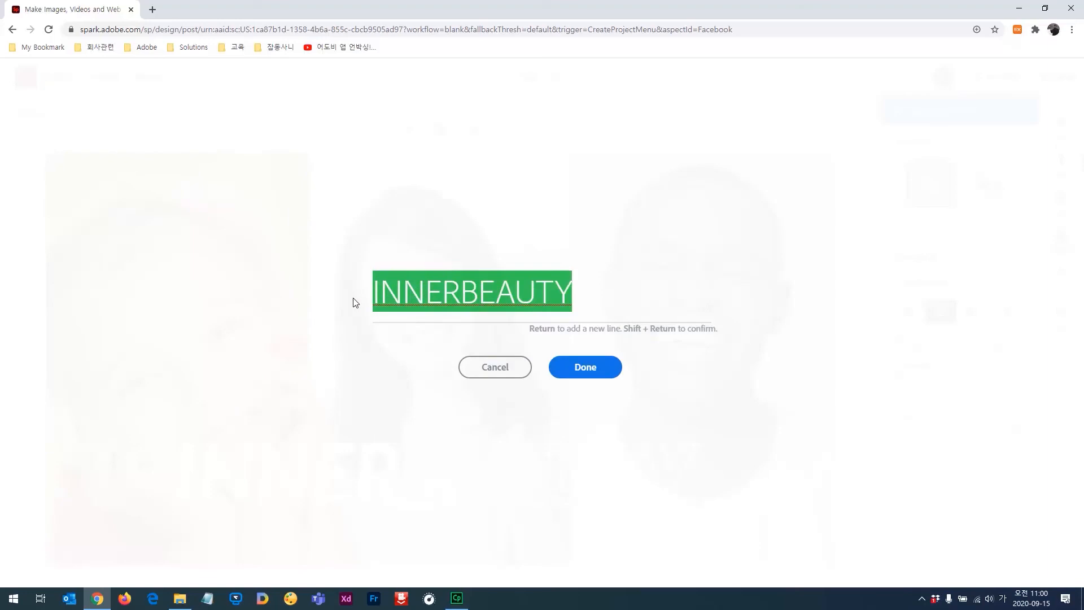
pyautogui.write('웃으세요. 행복해 보')
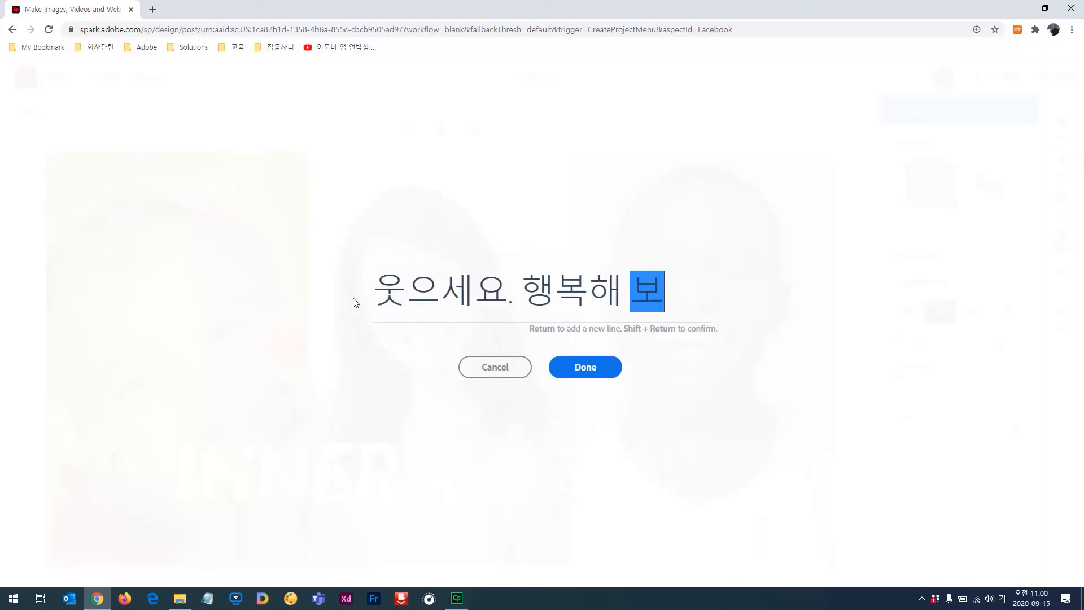
pyautogui.write('입니다.')
pyautogui.click(582, 371)
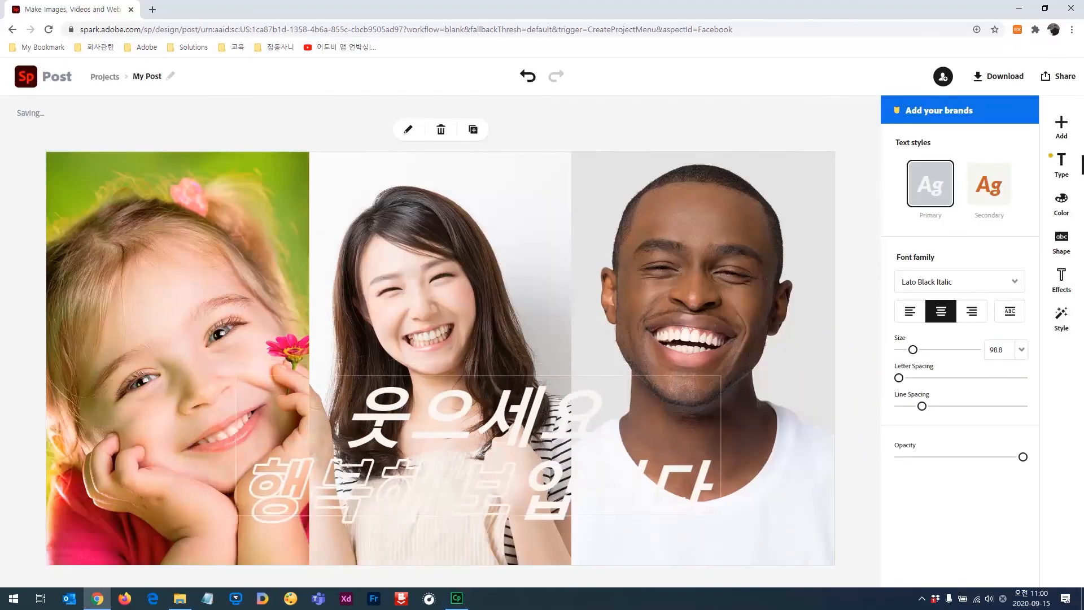
# - Try several cutout and outline text effects on the headline, ending with Cutout & Shadow
pyautogui.click(1061, 240)
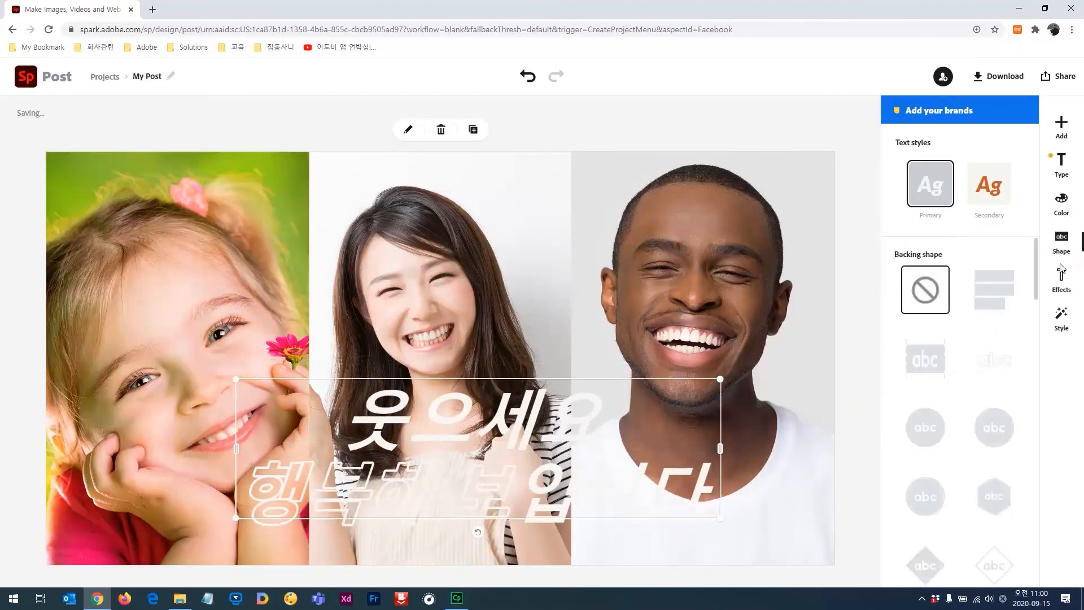
pyautogui.click(1061, 279)
pyautogui.click(983, 310)
pyautogui.click(962, 427)
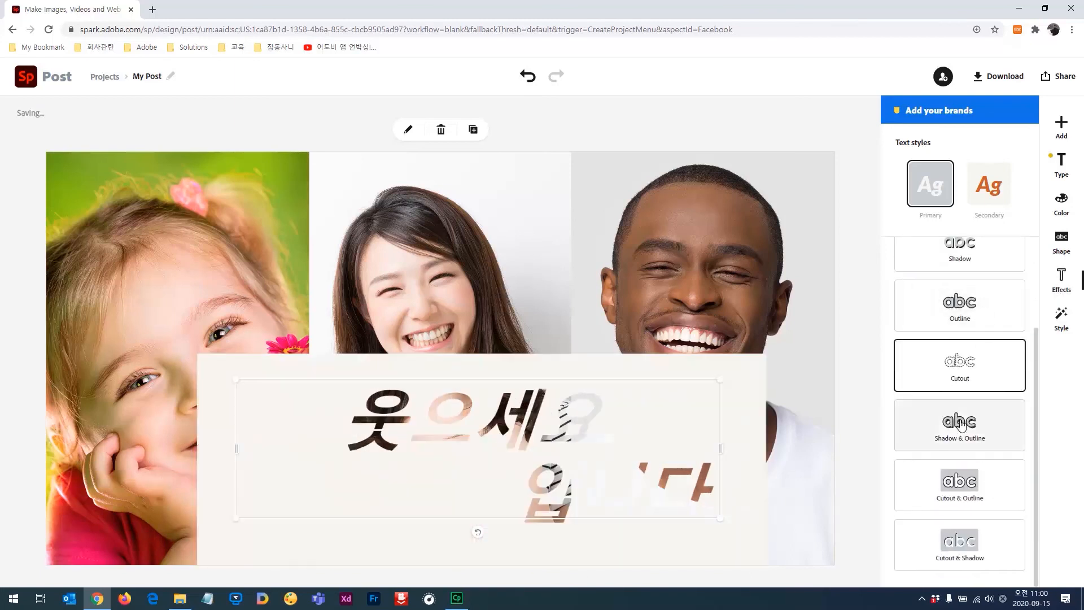
pyautogui.click(962, 426)
pyautogui.scroll(-2, 955, 520)
pyautogui.click(958, 483)
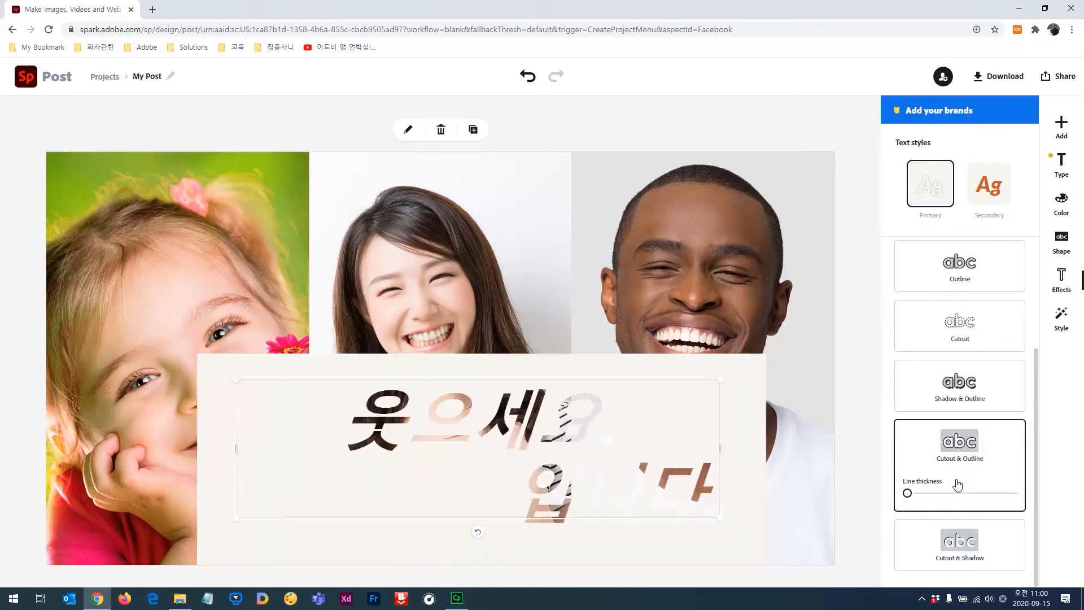
pyautogui.click(959, 537)
pyautogui.scroll(-1, 985, 475)
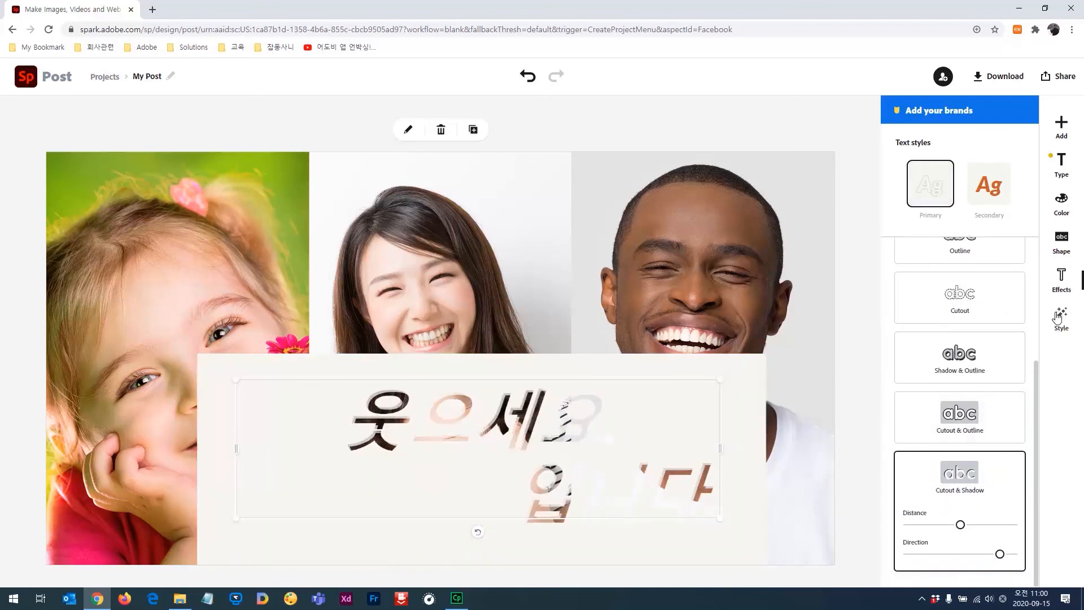
# - Try several suggested color pairs on the headline and settle on brown with black
pyautogui.click(1061, 202)
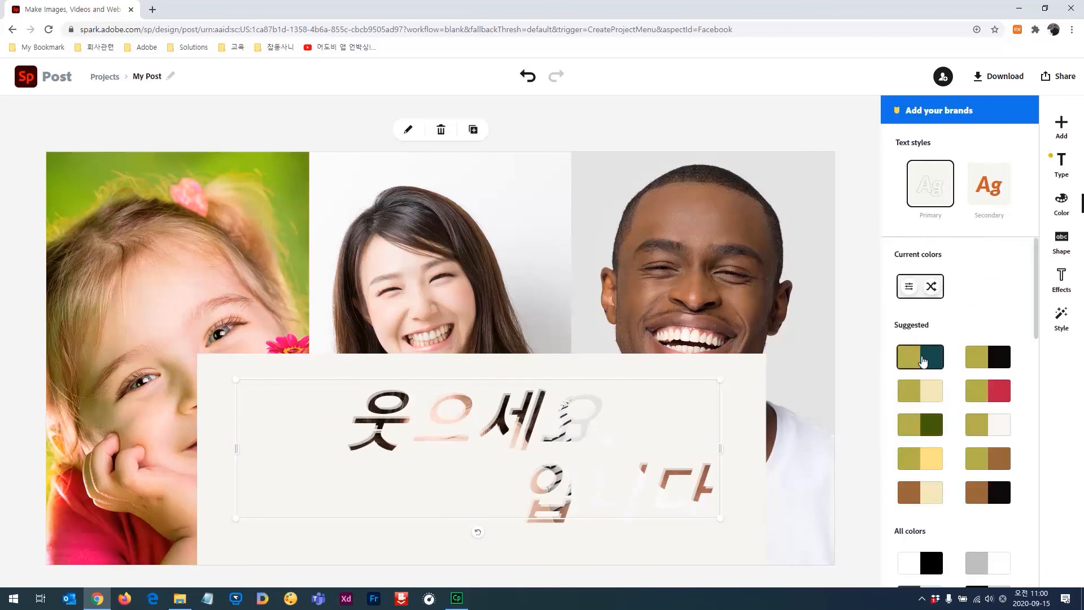
pyautogui.click(923, 360)
pyautogui.click(926, 394)
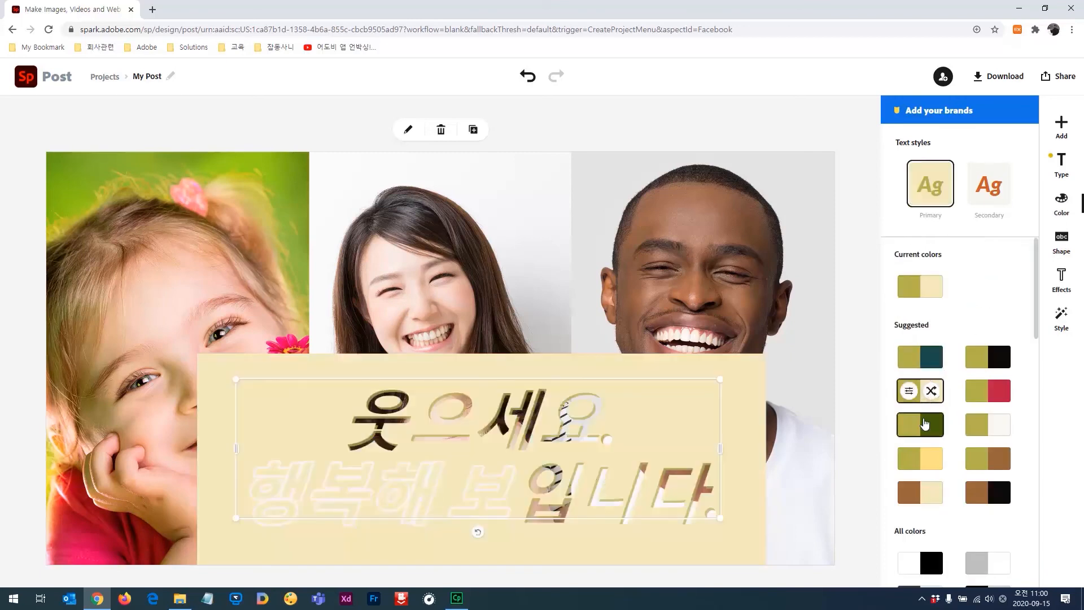
pyautogui.click(924, 424)
pyautogui.click(917, 498)
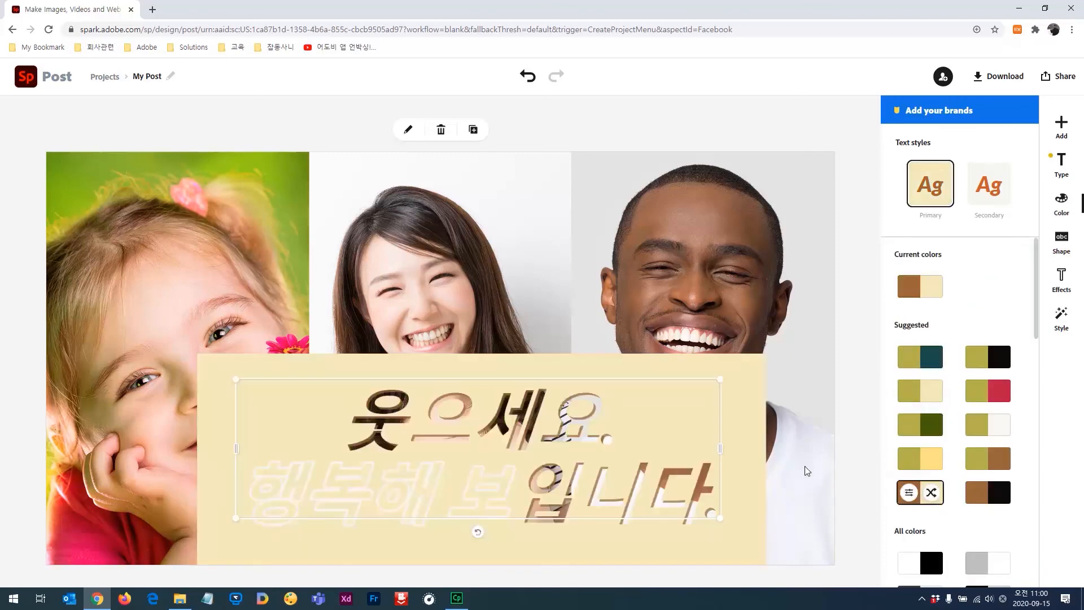
pyautogui.click(968, 490)
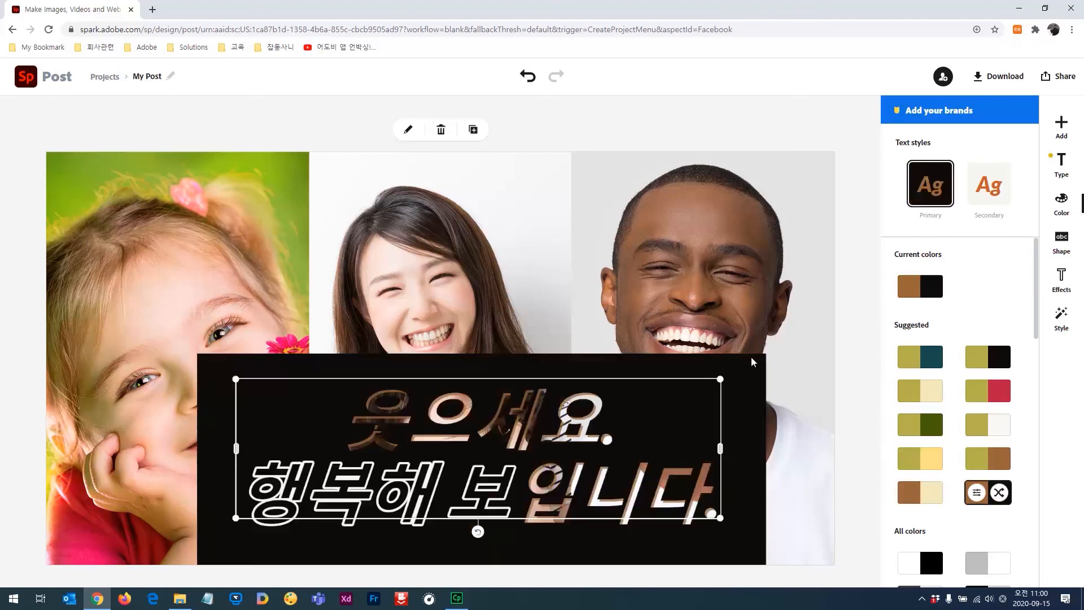
# - Shrink the headline block to fit the middle column and position it at the bottom of that photo
pyautogui.moveTo(720, 380); pyautogui.dragTo(548, 462)
pyautogui.moveTo(457, 497); pyautogui.dragTo(503, 513)
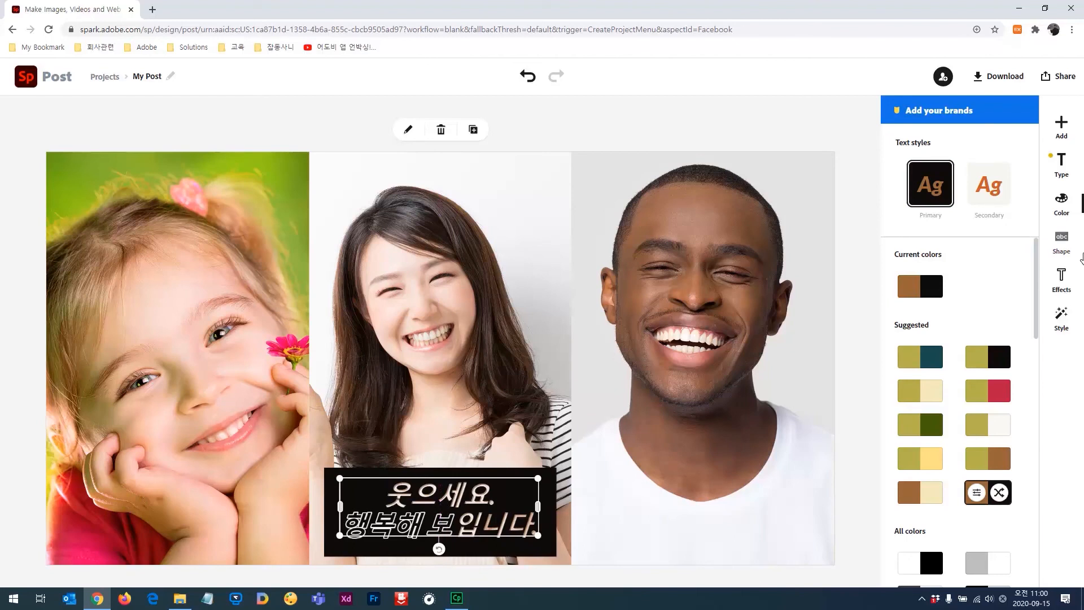
pyautogui.click(1062, 275)
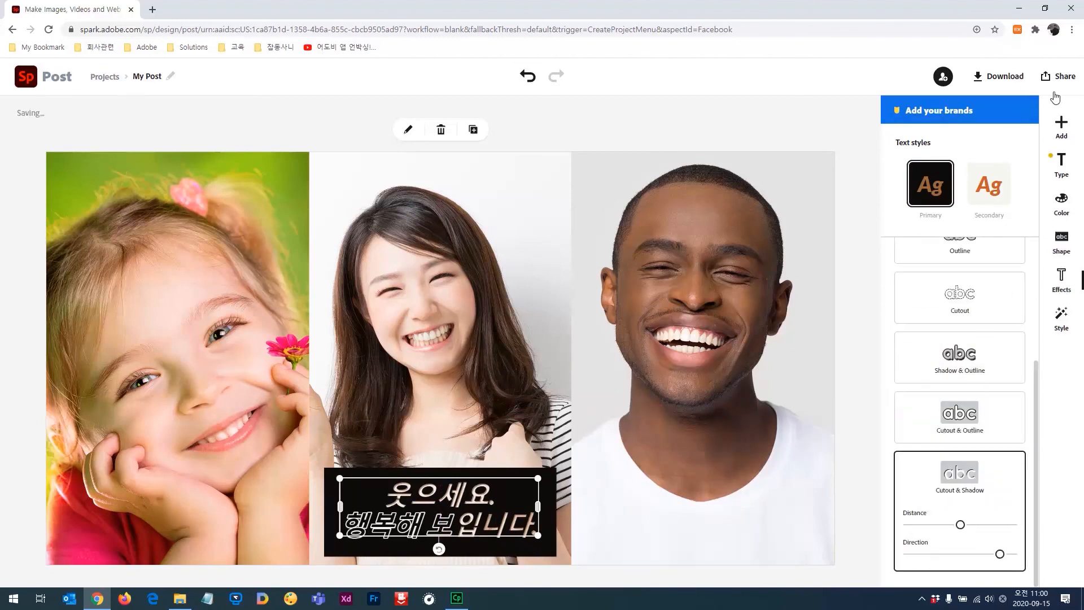
pyautogui.click(749, 128)
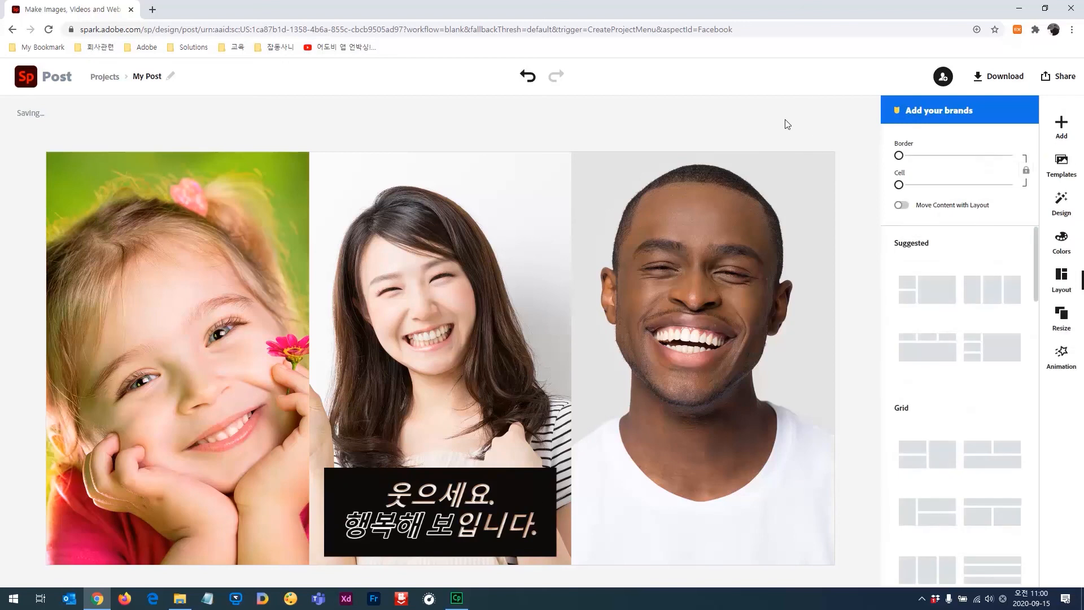
# - Search the icons for "star" and add the solid five-pointed star to the post
pyautogui.click(1062, 125)
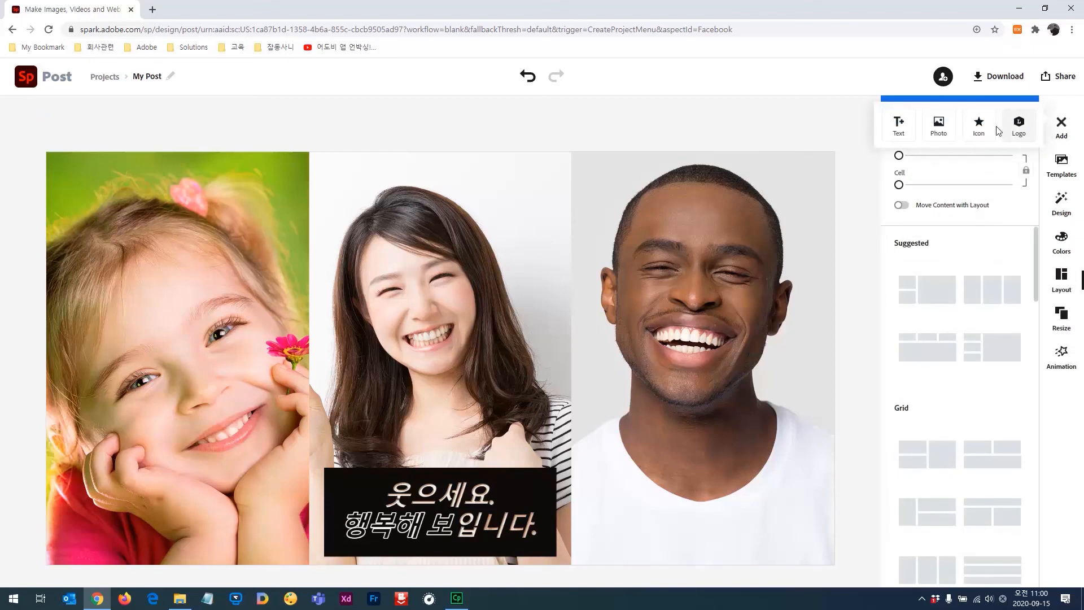
pyautogui.click(981, 127)
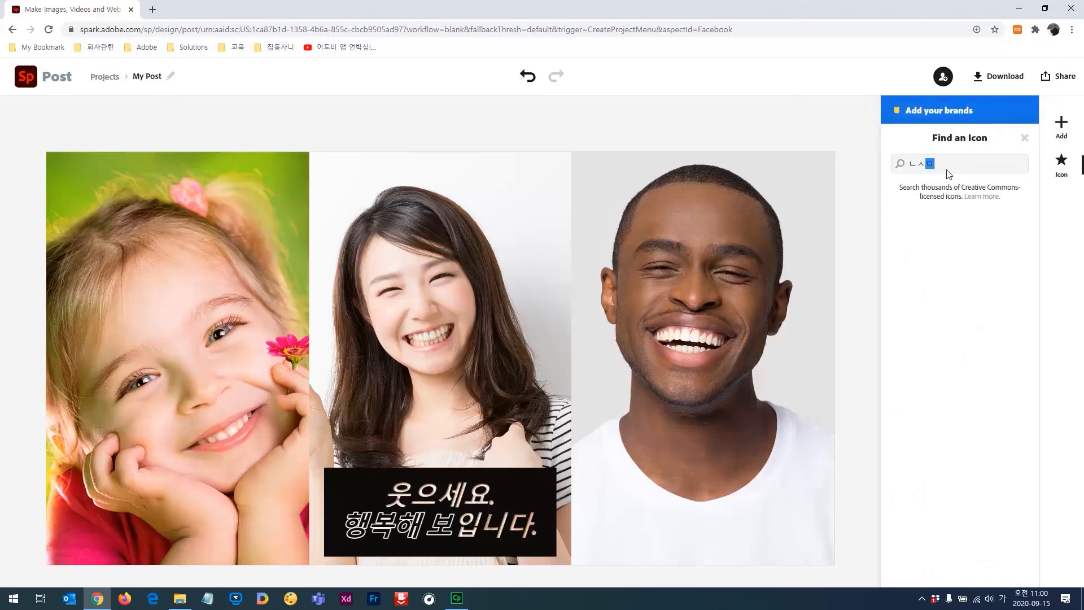
pyautogui.write('star')
pyautogui.press('Return')
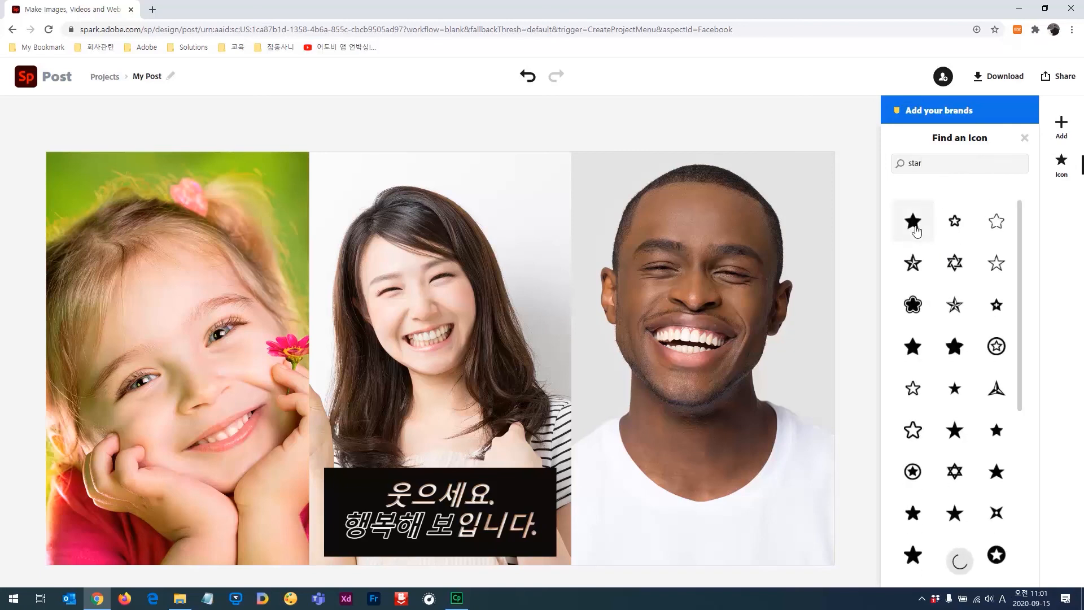
pyautogui.click(915, 229)
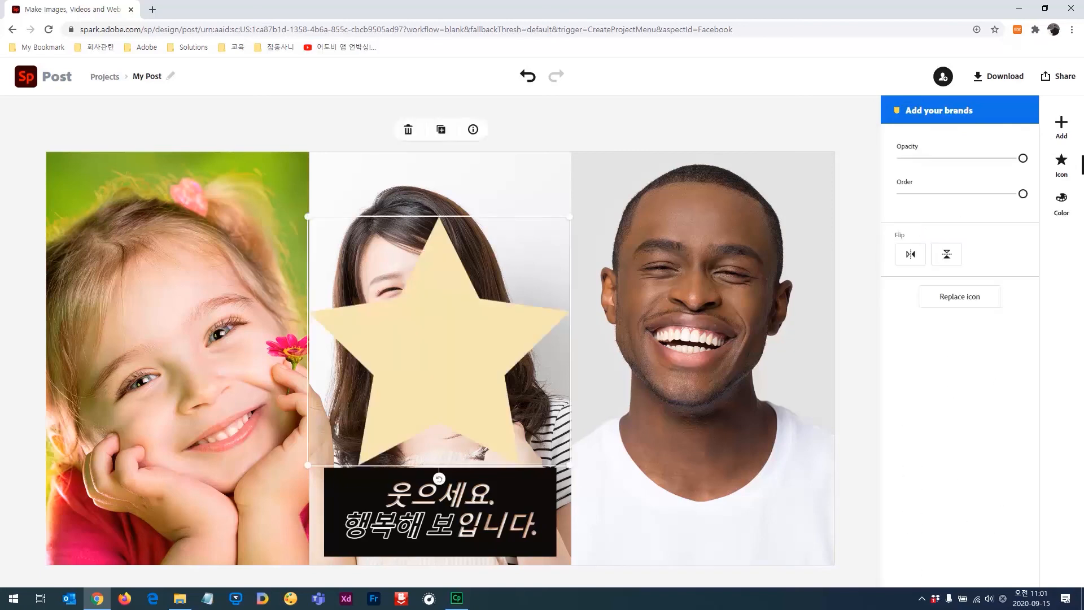
# - Shrink the star icon and place it in the upper right corner of the girl's photo
pyautogui.moveTo(440, 336); pyautogui.dragTo(584, 308)
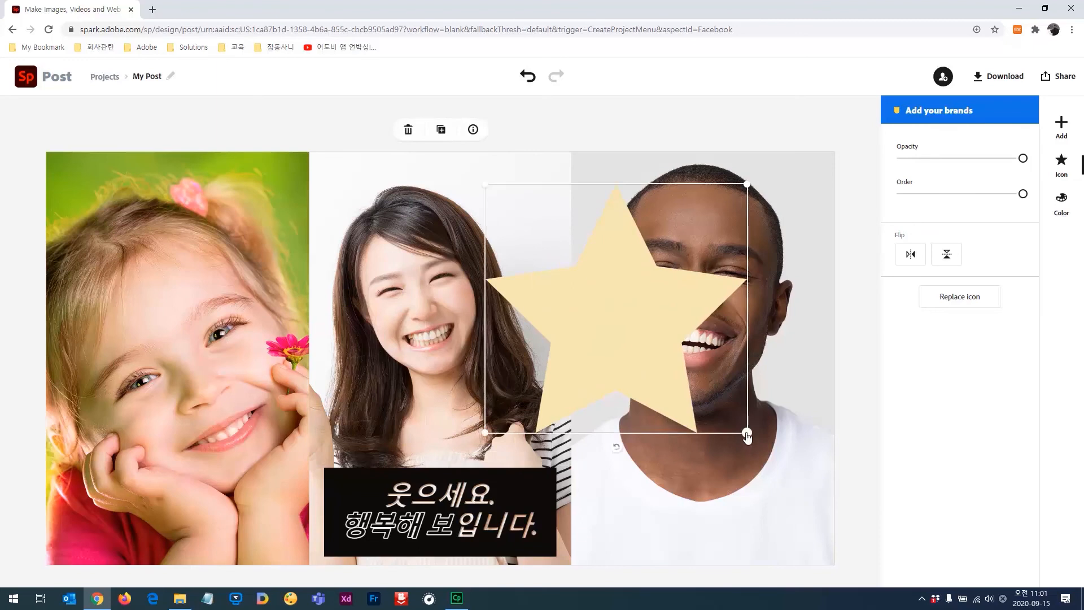
pyautogui.moveTo(747, 438); pyautogui.dragTo(636, 327)
pyautogui.moveTo(562, 257); pyautogui.dragTo(254, 219)
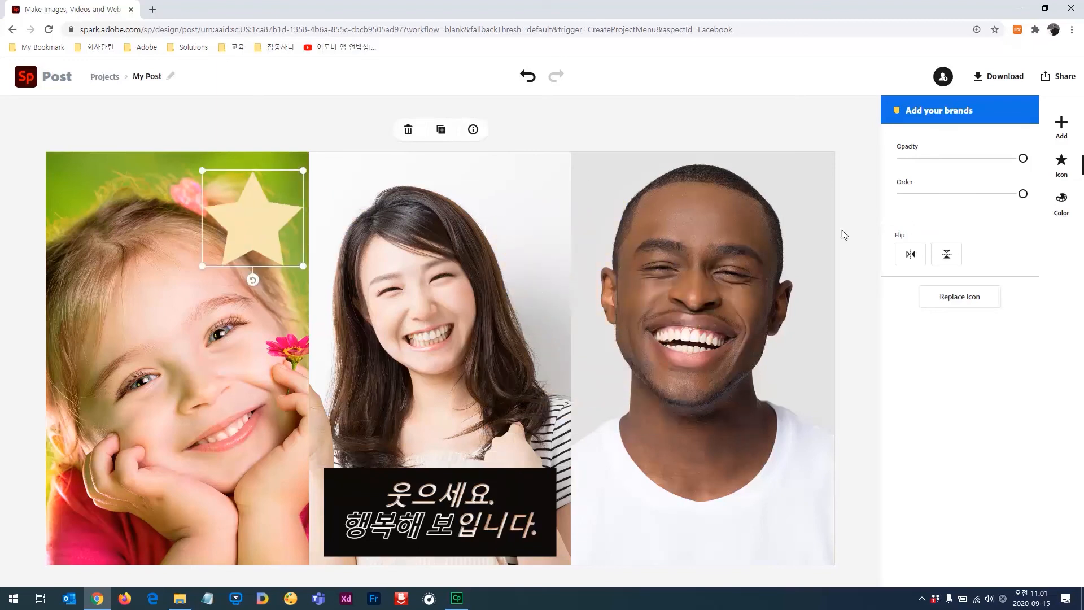
# - Return to the projects and start a new Instagram post from the premium "Find the right course for you!" template
pyautogui.click(808, 141)
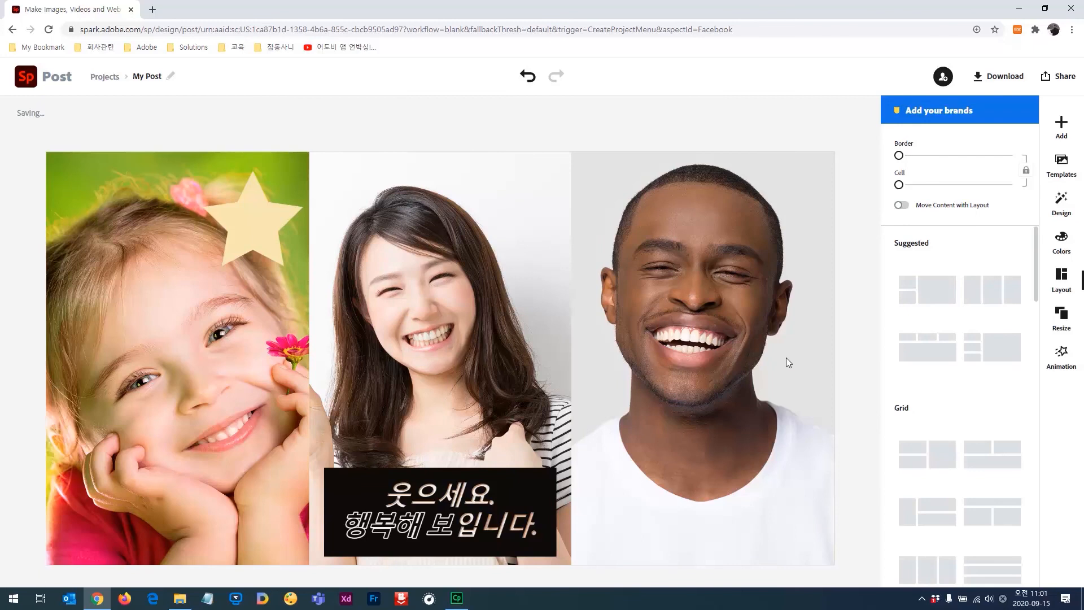
pyautogui.click(105, 77)
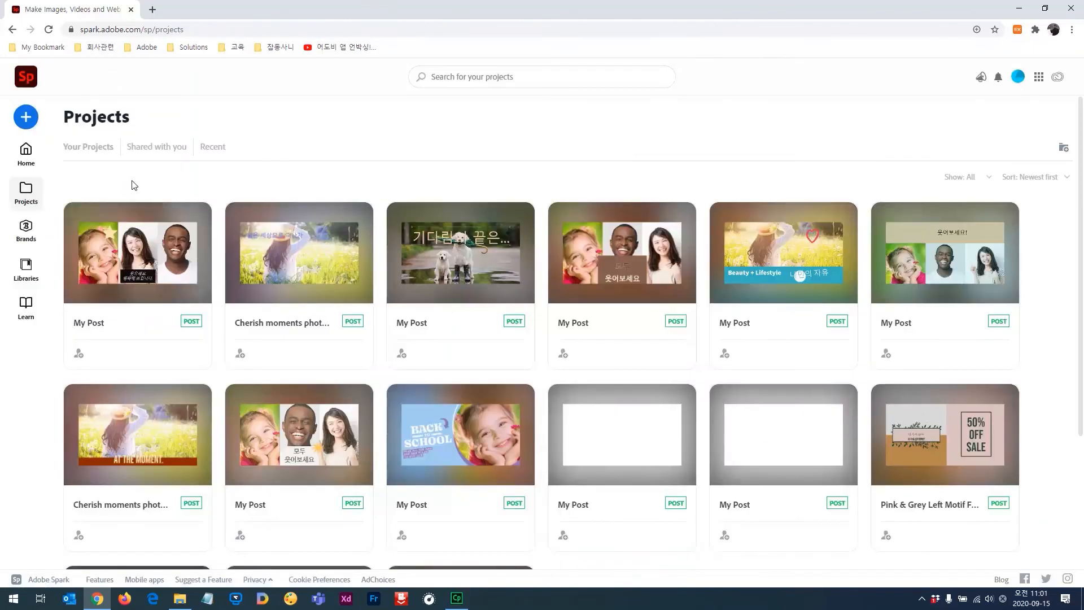
pyautogui.click(26, 118)
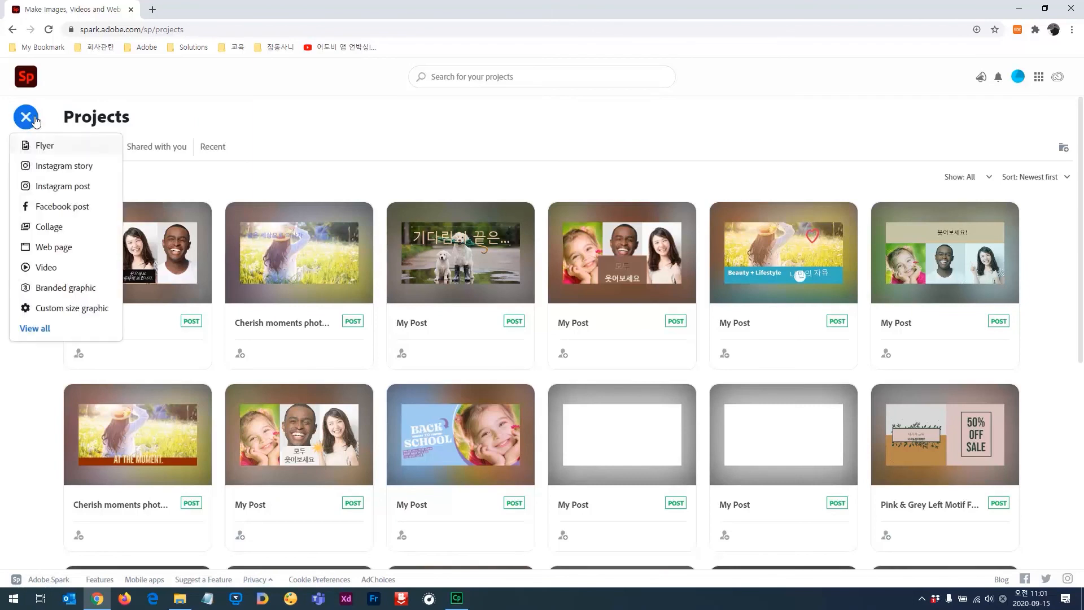
pyautogui.click(80, 191)
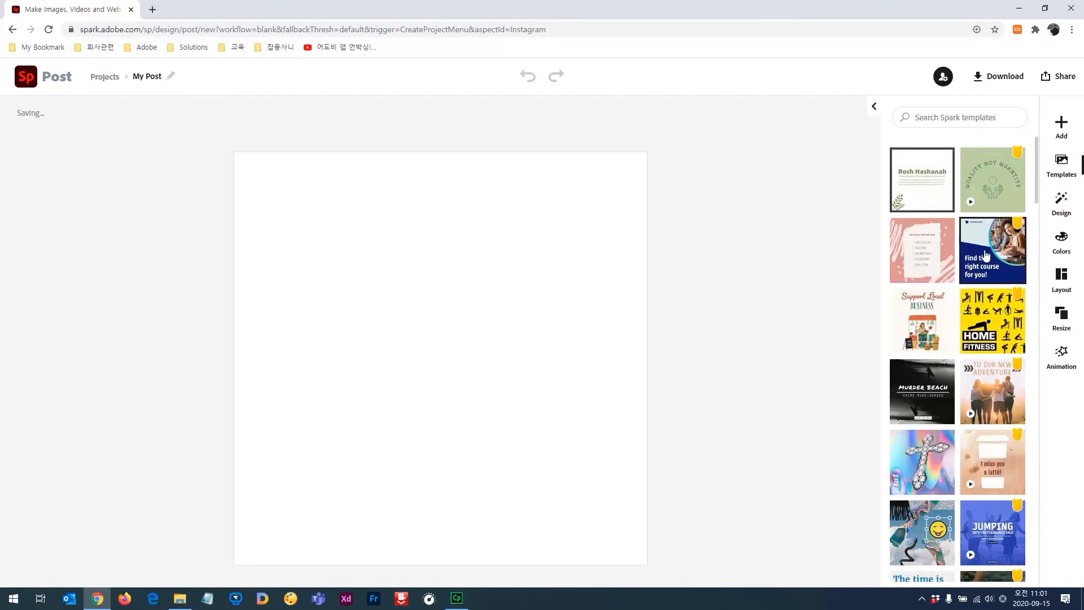
pyautogui.click(970, 268)
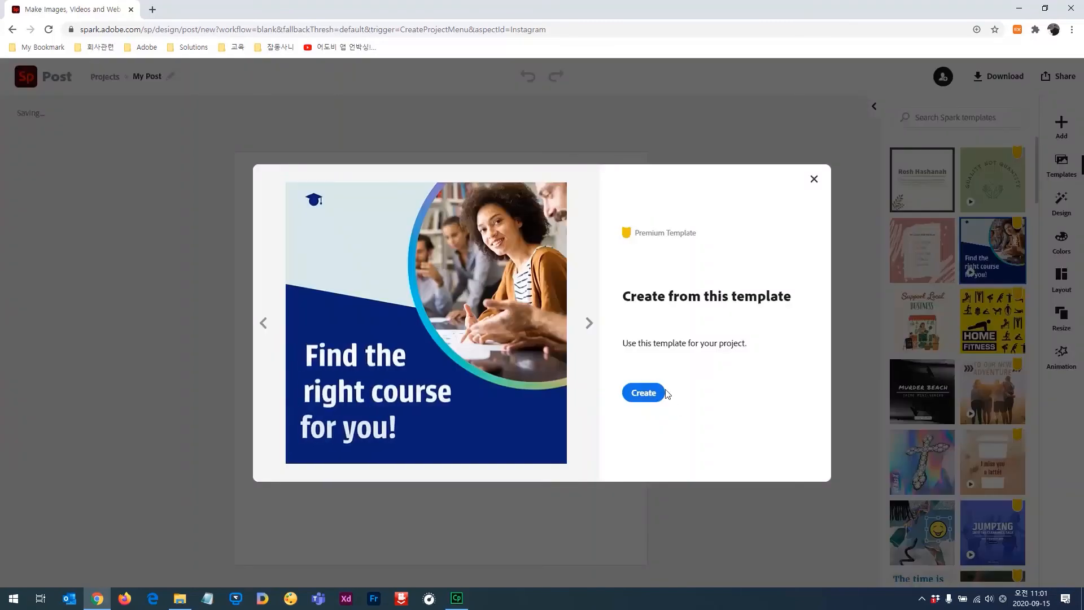
pyautogui.click(643, 392)
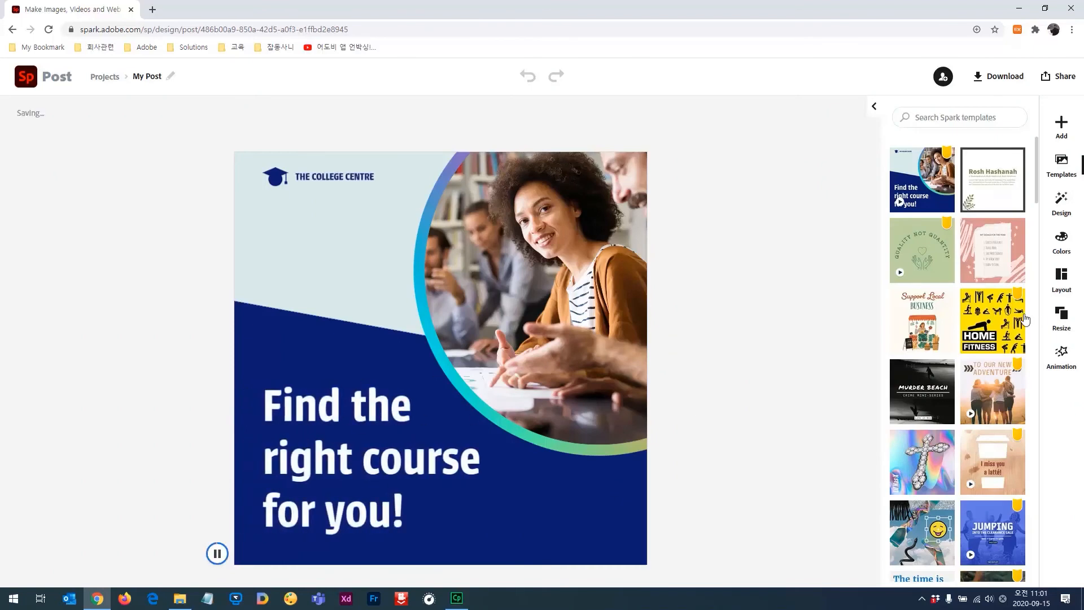
# - Try several design variations on the post and settle on the dark "Open Mic Night" one
pyautogui.click(1062, 199)
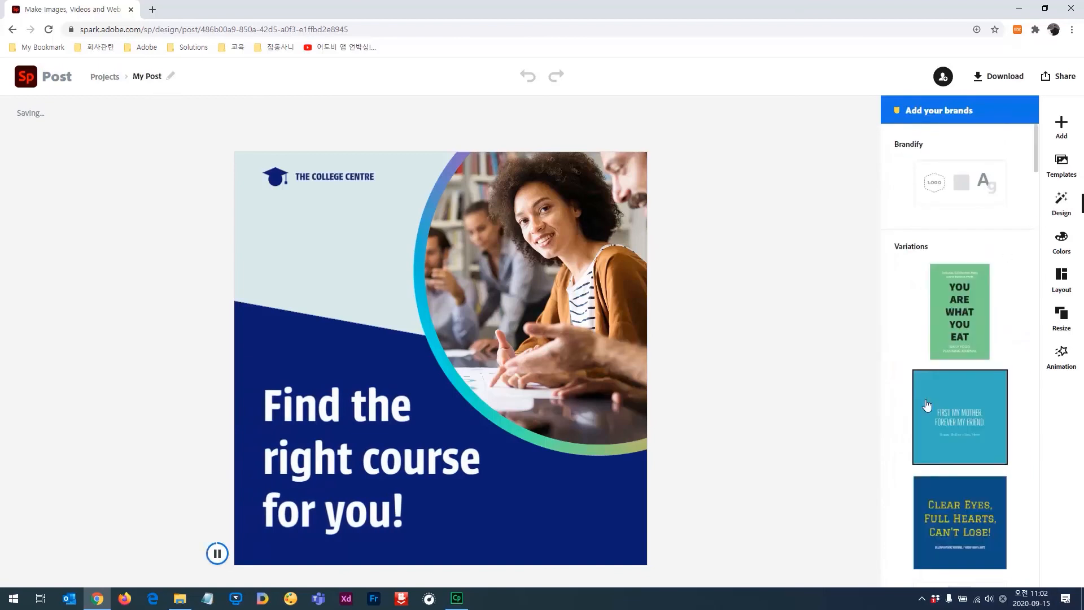
pyautogui.scroll(-1, 962, 361)
pyautogui.click(964, 364)
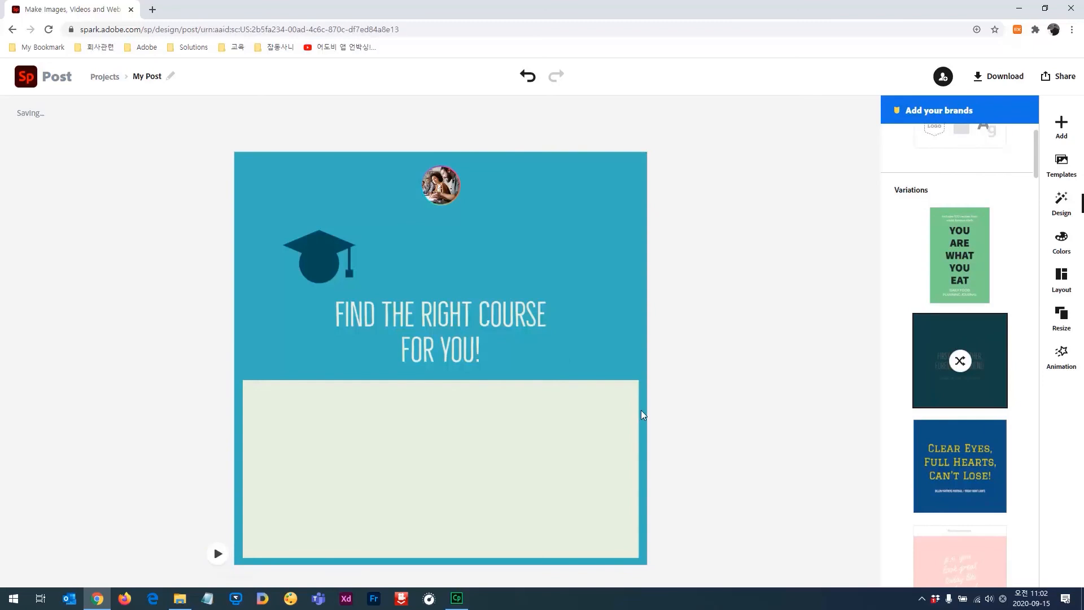
pyautogui.scroll(-10, 963, 440)
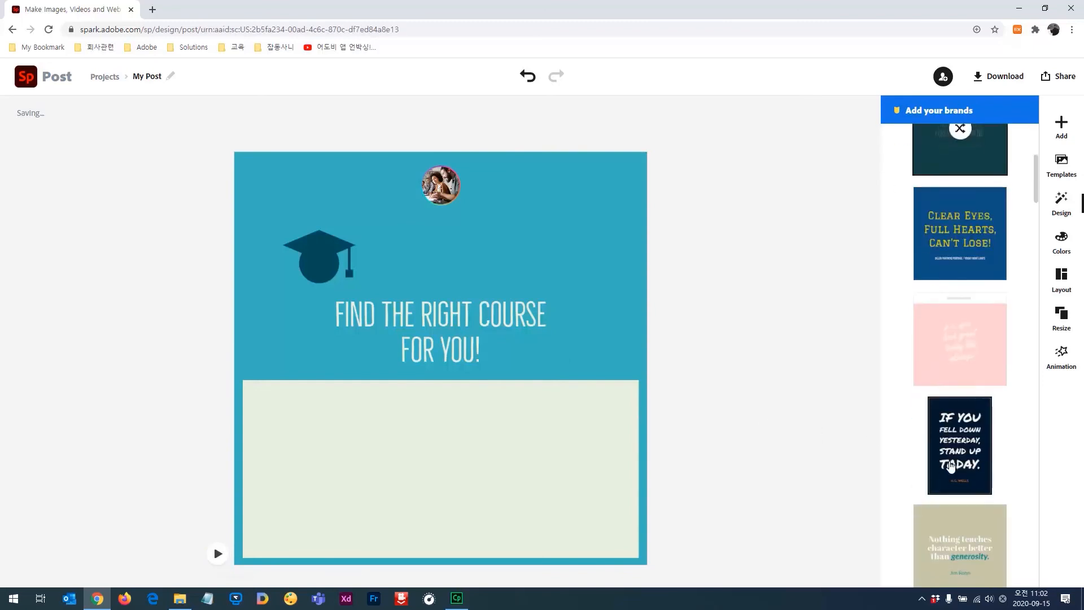
pyautogui.moveTo(960, 474)
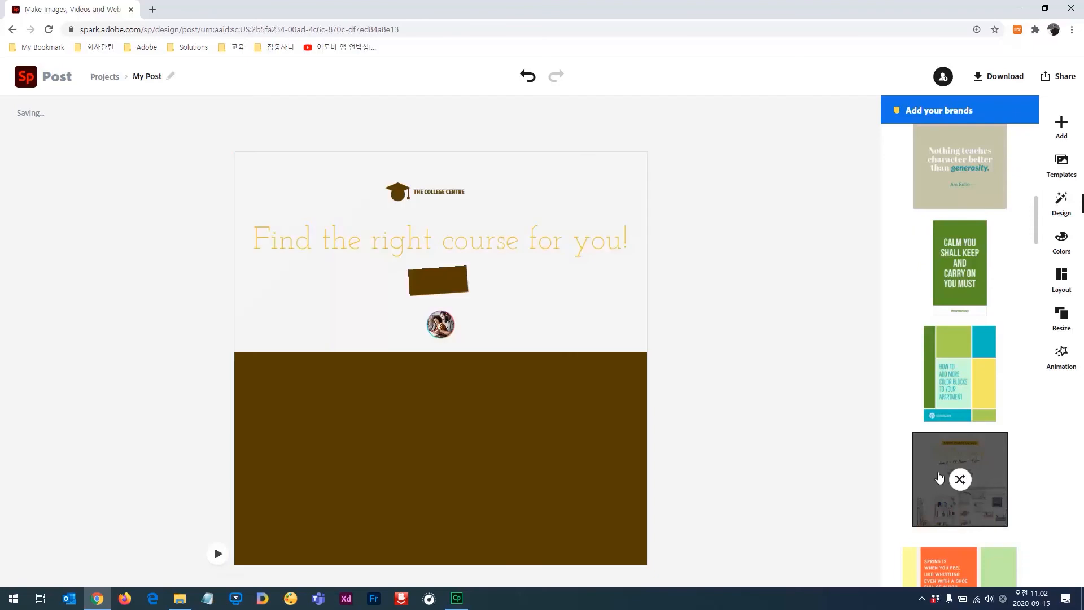
pyautogui.scroll(-3, 940, 480)
pyautogui.click(953, 433)
pyautogui.click(949, 511)
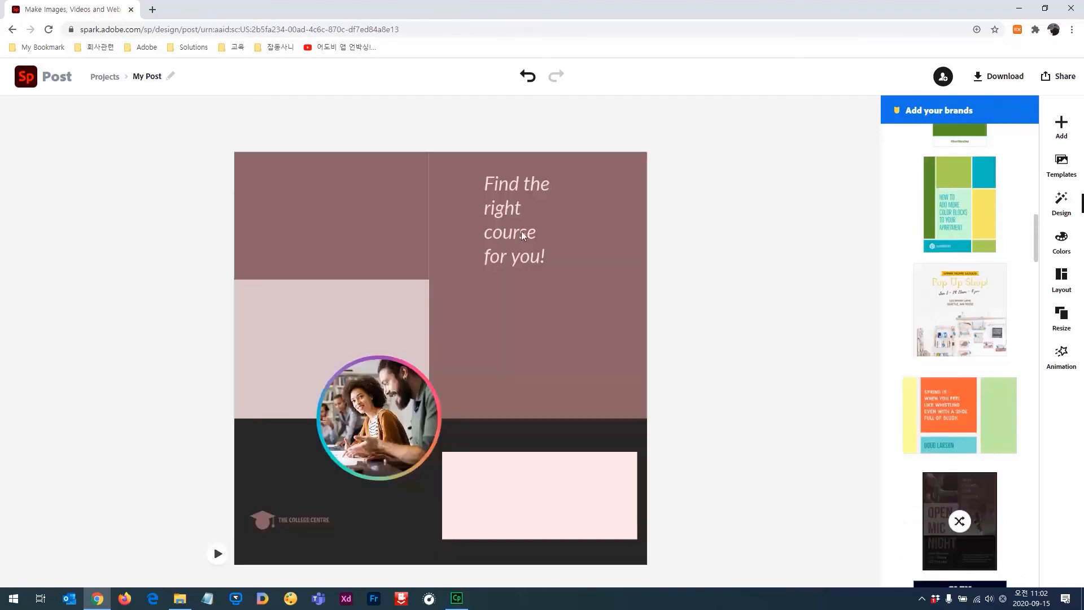
# - Shift the headline slightly down and to the left, and move the circular photo up into the light pink block
pyautogui.click(494, 226)
pyautogui.moveTo(494, 226); pyautogui.dragTo(471, 259)
pyautogui.moveTo(397, 403); pyautogui.dragTo(389, 334)
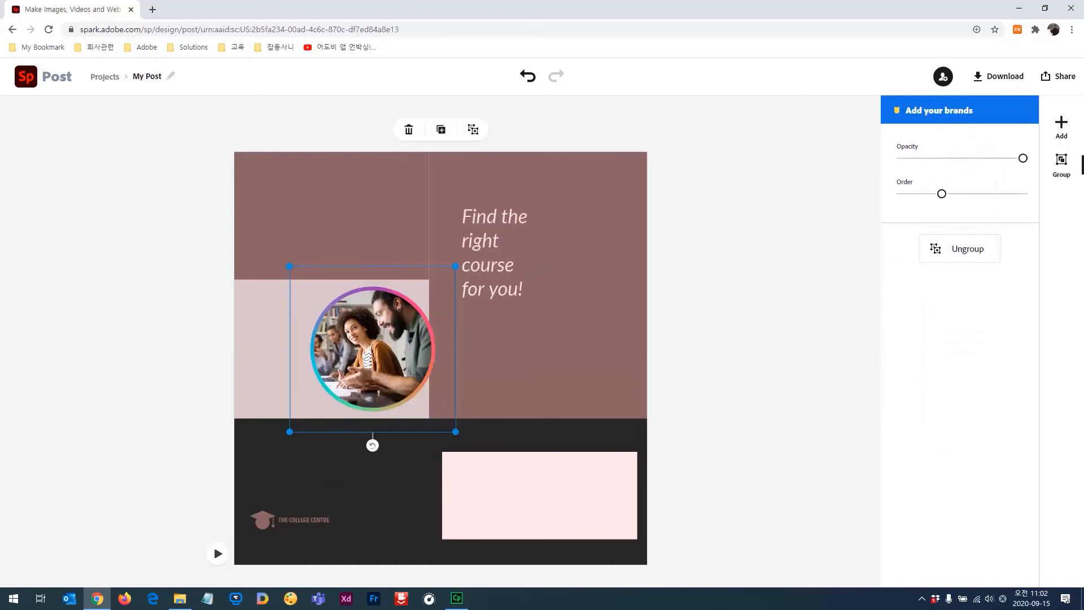
pyautogui.click(709, 353)
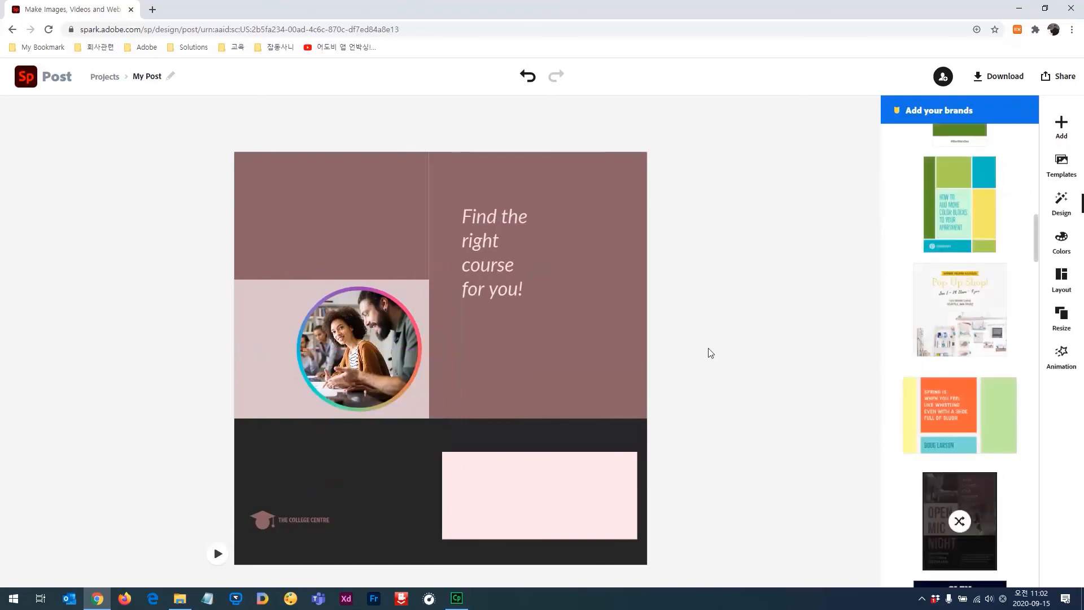